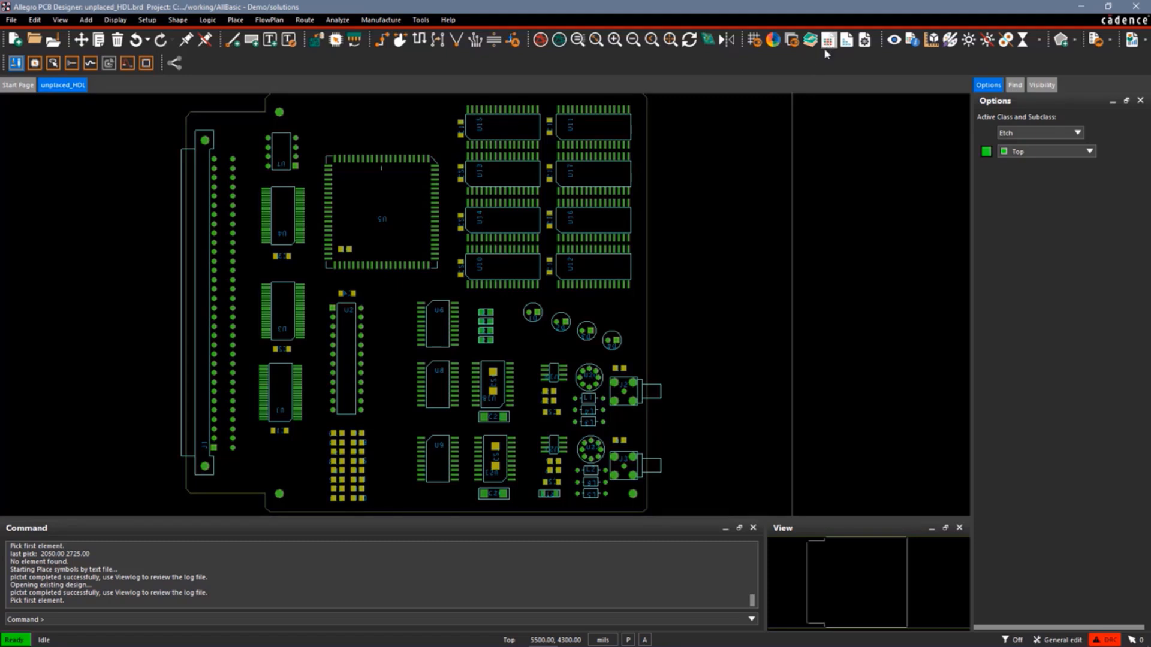
# Open the spacing constraints in the Constraint Manager and show the Spacing Constraint Set worksheet for all layers.
pyautogui.click(147, 21)
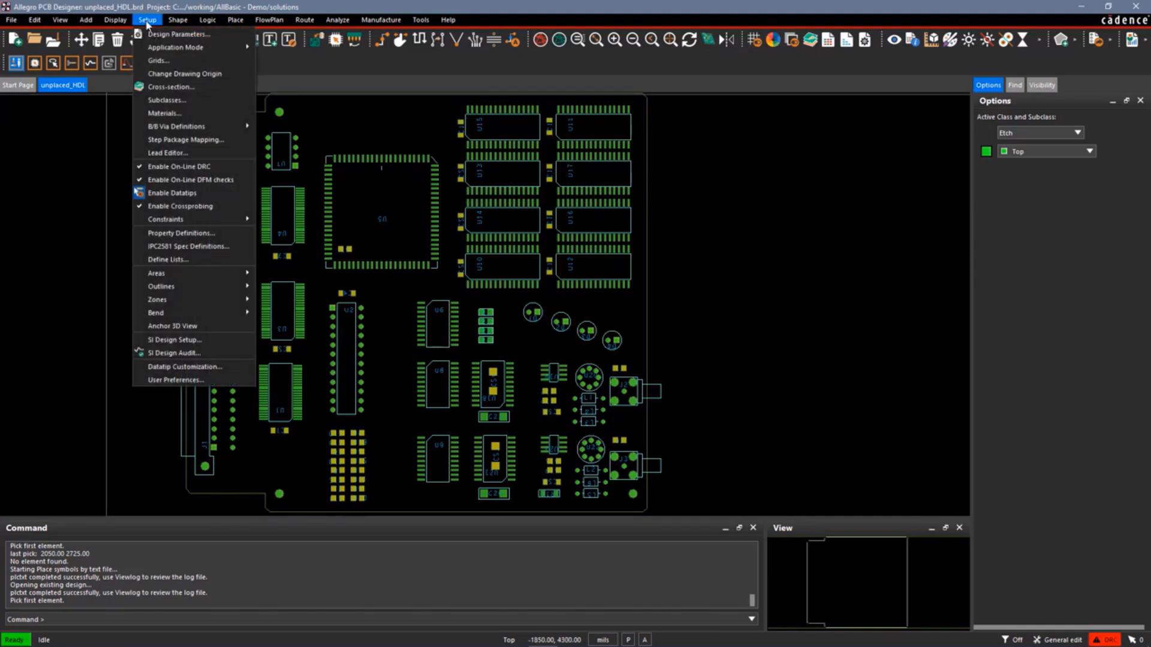
pyautogui.moveTo(204, 223)
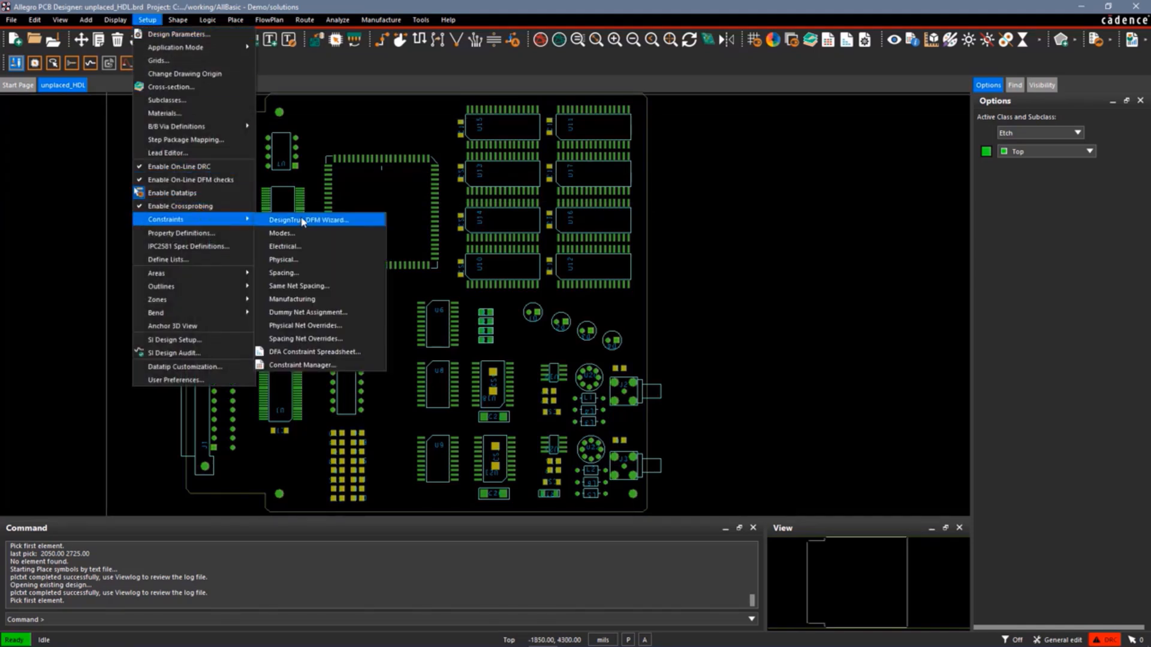
pyautogui.click(285, 273)
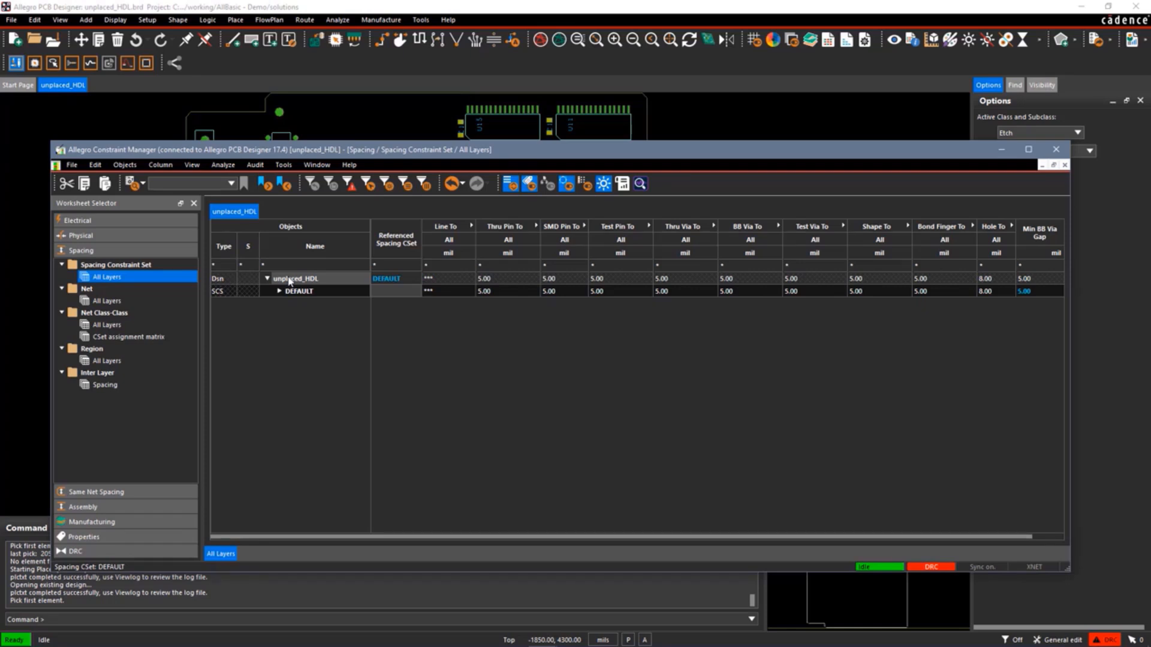
pyautogui.click(116, 267)
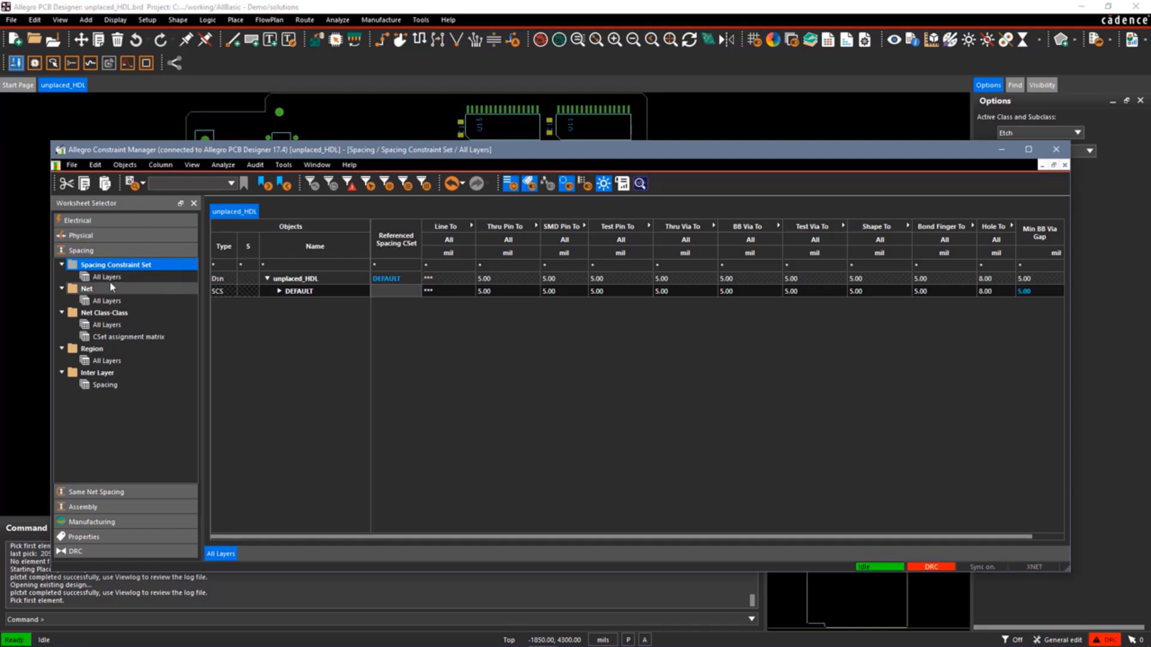
pyautogui.click(112, 279)
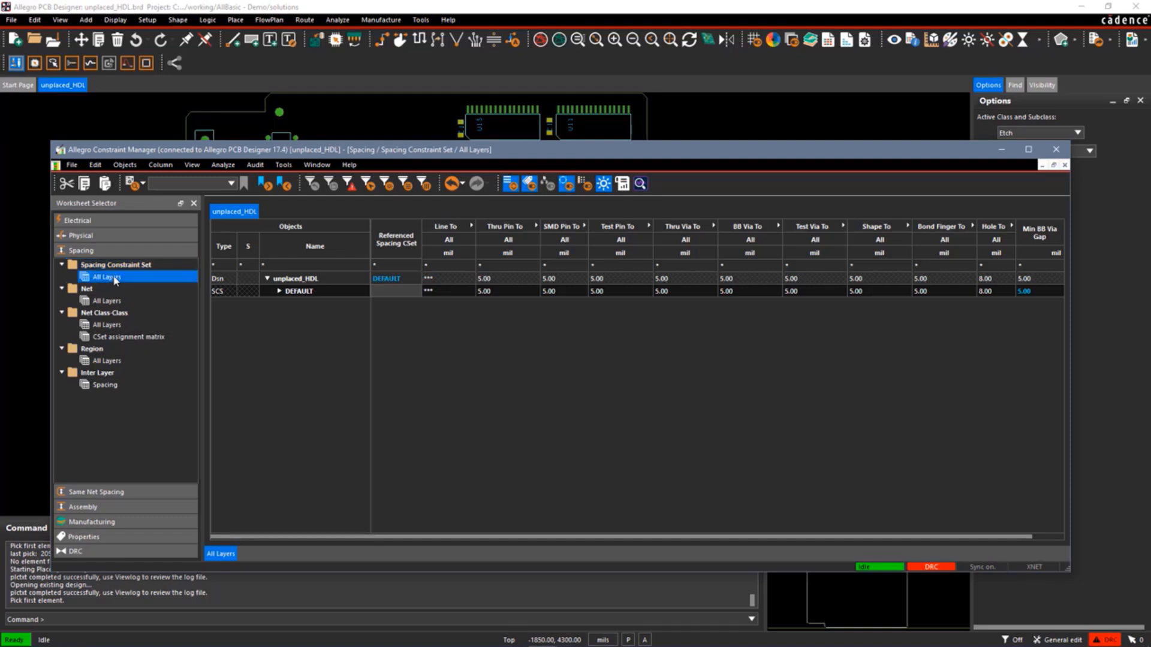
# Create a new spacing constraint set named 10MILSPACE for the design.
pyautogui.rightClick(304, 285)
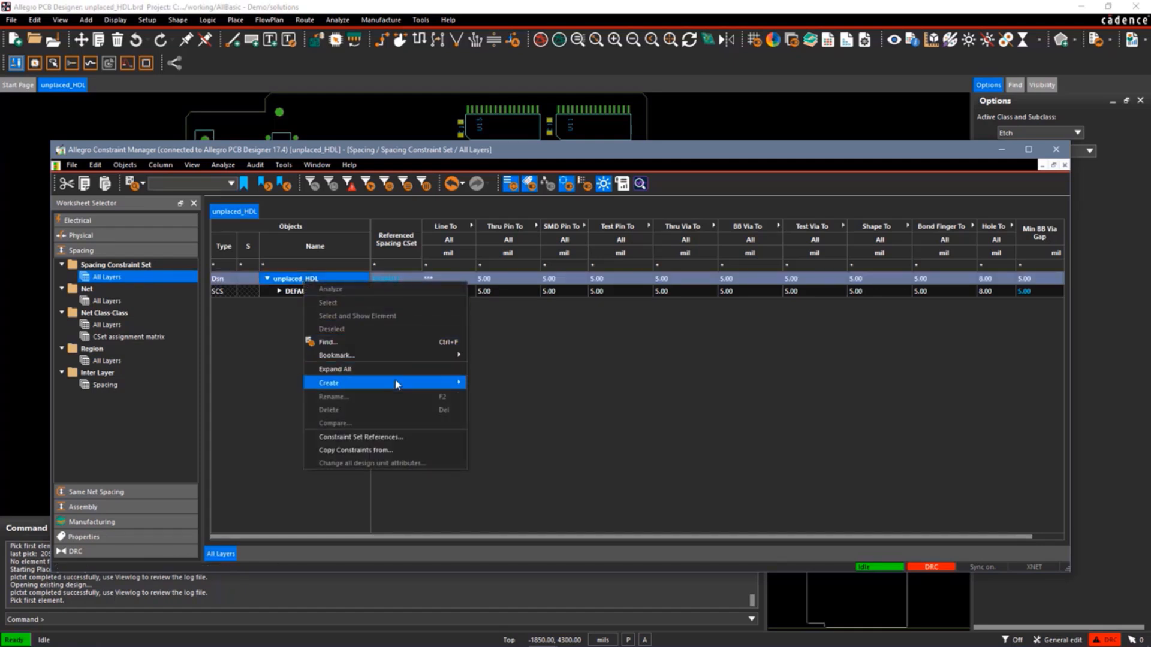
pyautogui.moveTo(396, 385)
pyautogui.click(493, 383)
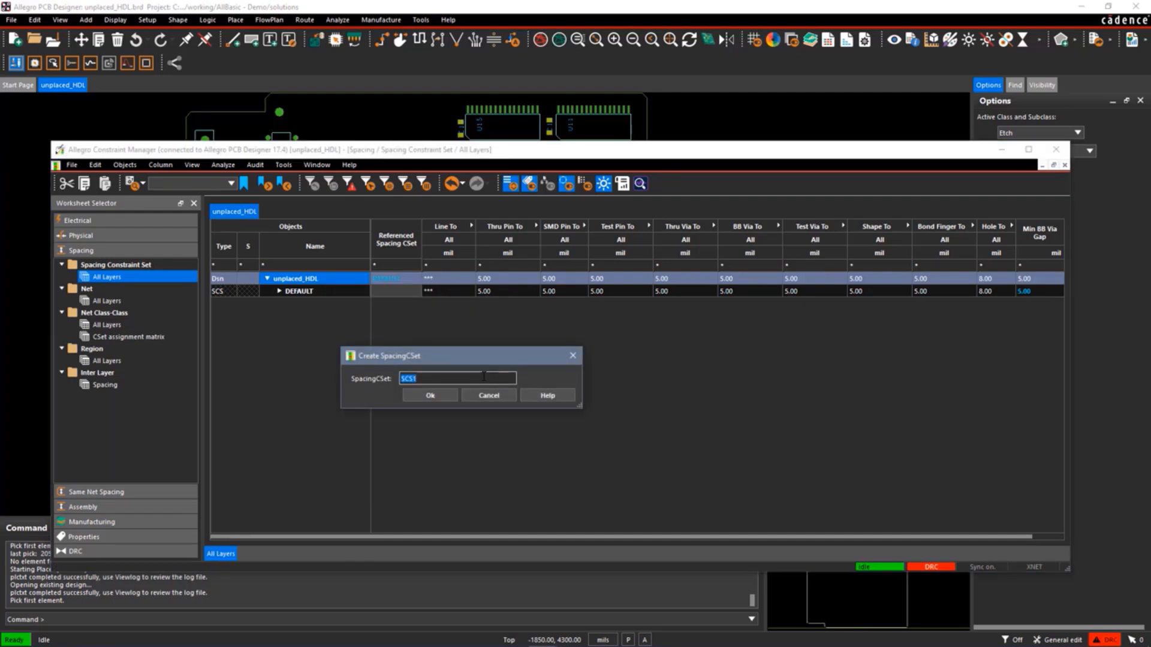
pyautogui.write('10milspace')
pyautogui.click(431, 396)
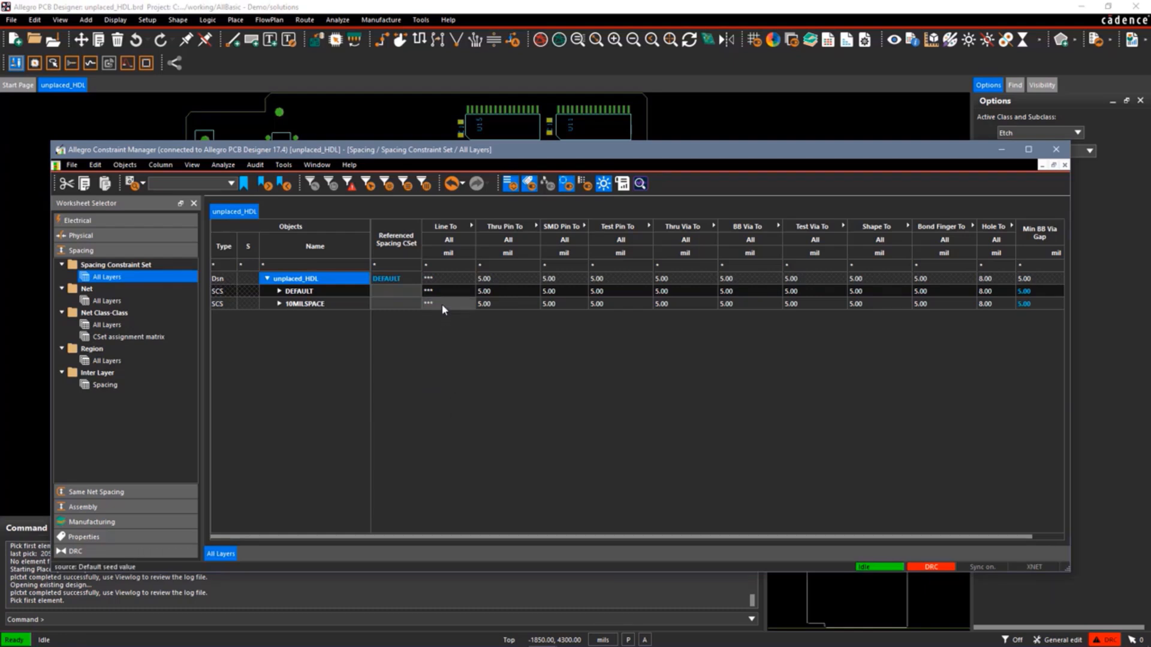
# Set every spacing value of the 10MILSPACE constraint set to 10 mil.
pyautogui.moveTo(441, 304); pyautogui.dragTo(1025, 304)
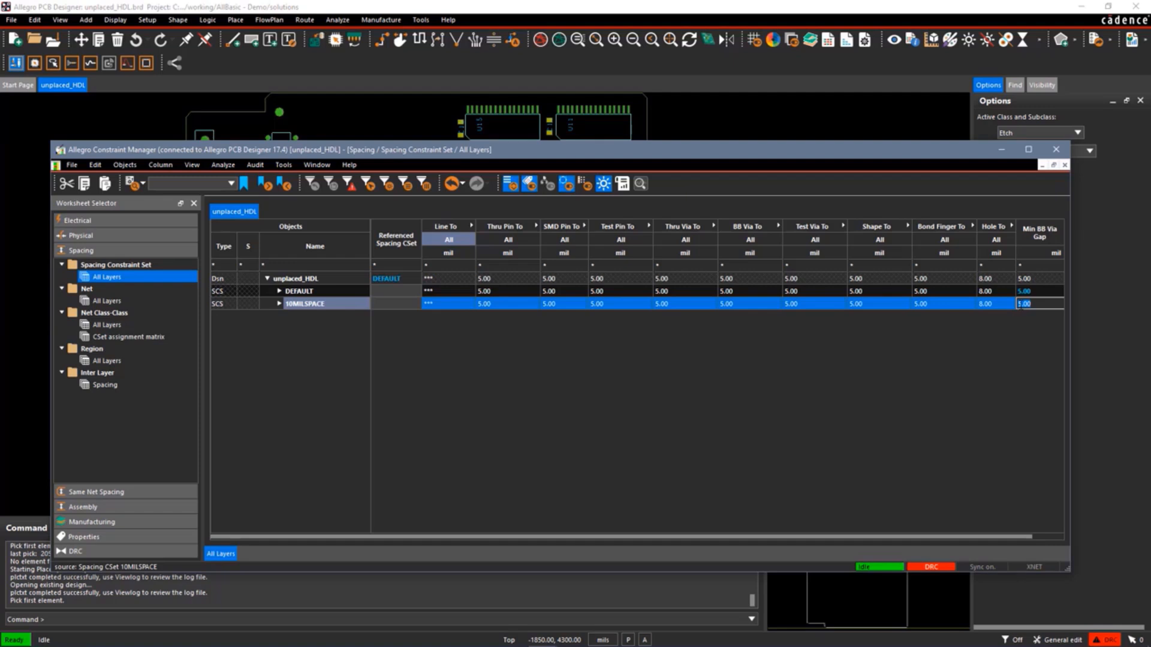
pyautogui.write('10')
pyautogui.press('Return')
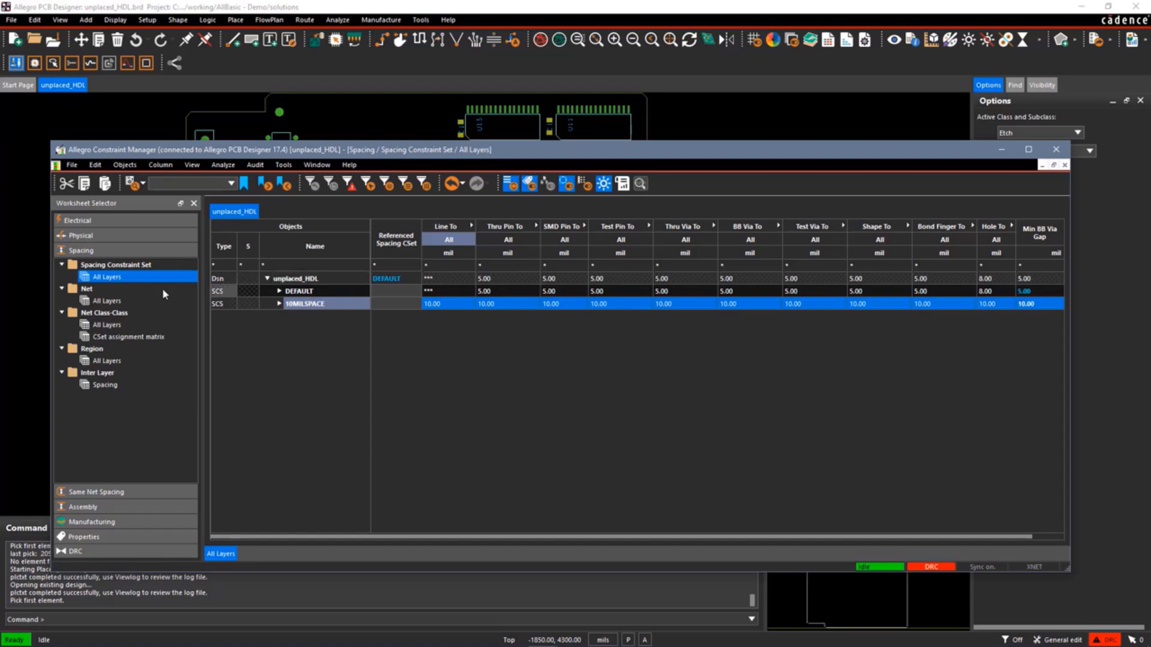
# In the net spacing worksheet, create a net class named QNETS containing nets Q0 through Q7.
pyautogui.click(86, 290)
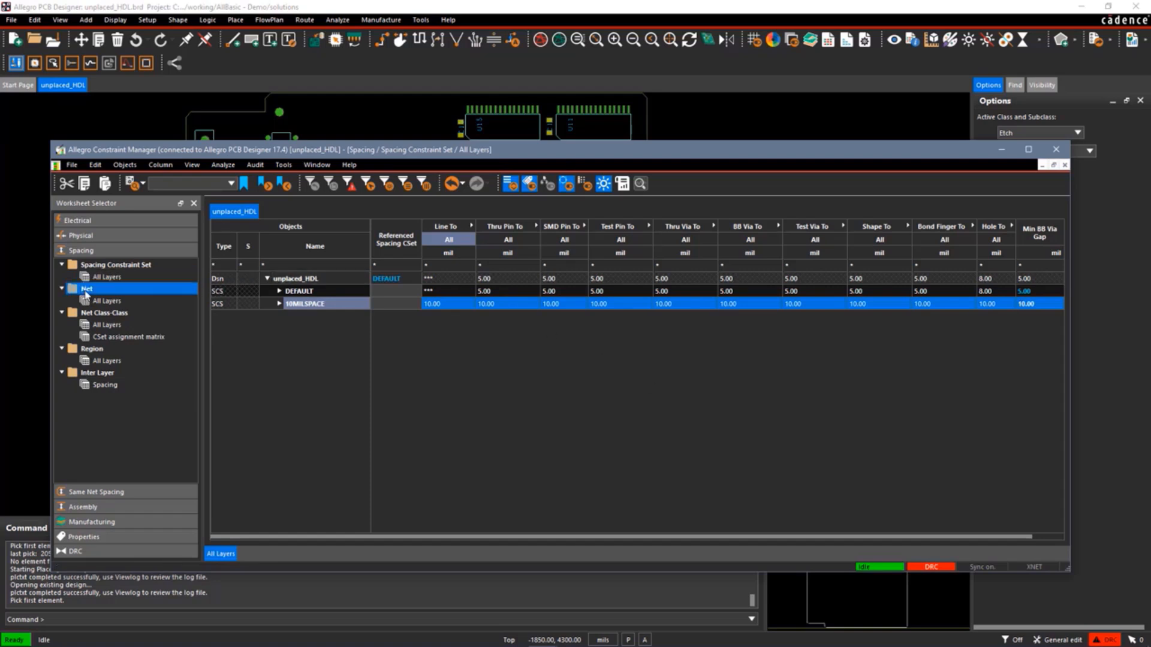
pyautogui.click(103, 301)
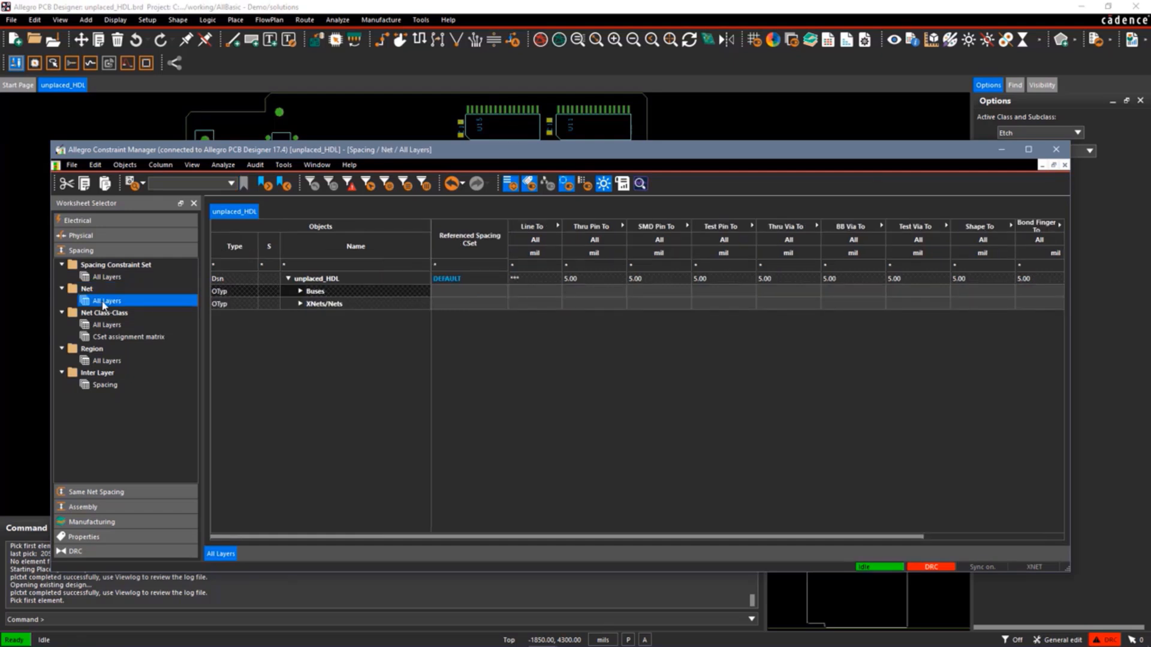
pyautogui.click(300, 303)
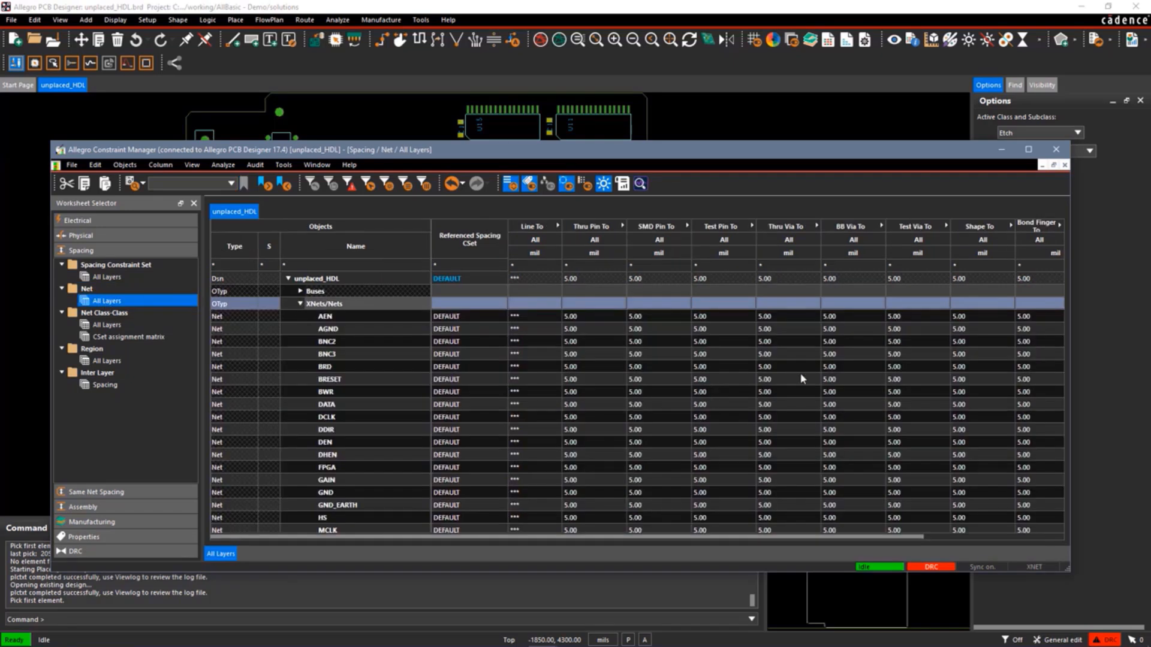
pyautogui.scroll(-10, 725, 380)
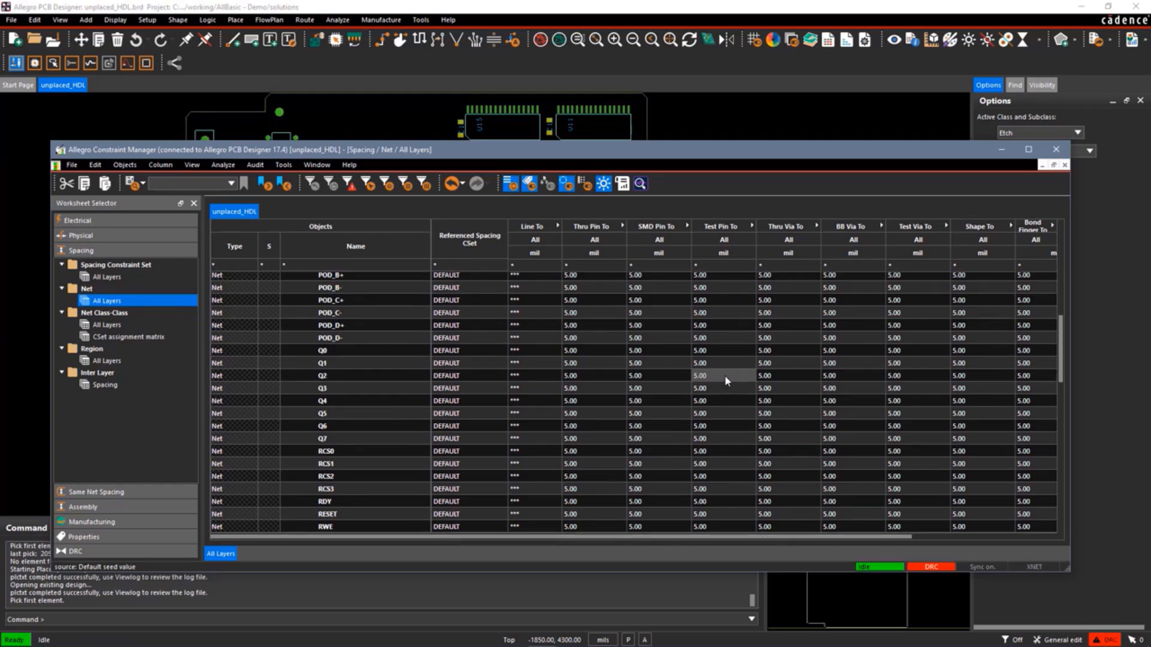
pyautogui.scroll(-8, 725, 380)
pyautogui.scroll(6, 725, 381)
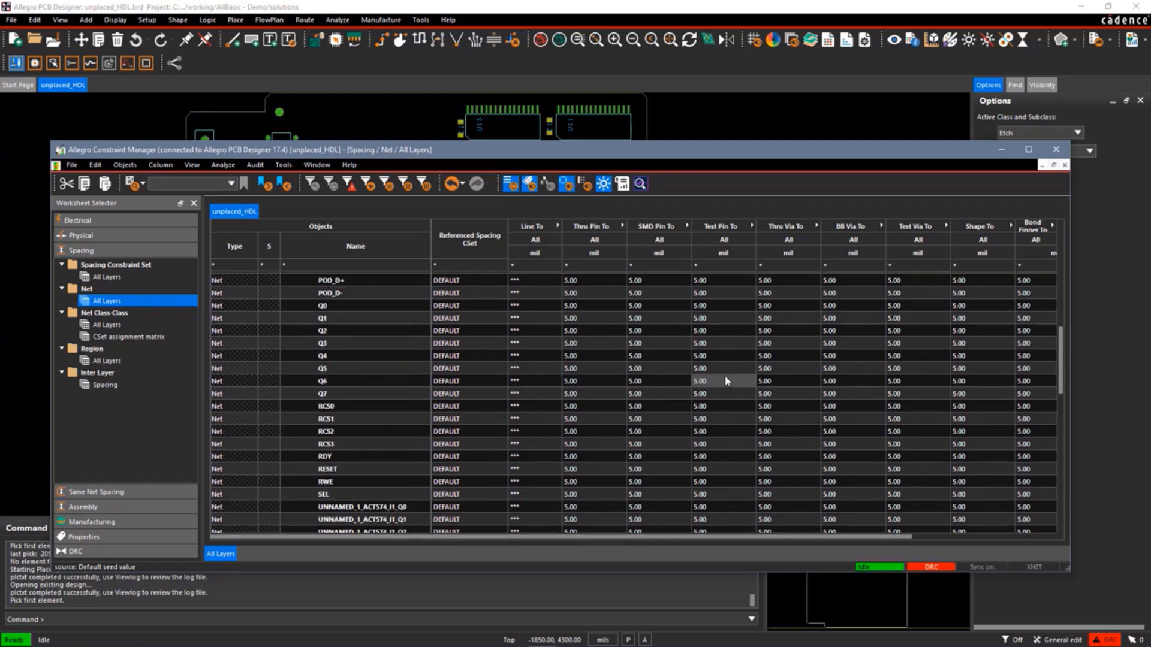
pyautogui.moveTo(340, 306); pyautogui.dragTo(342, 397)
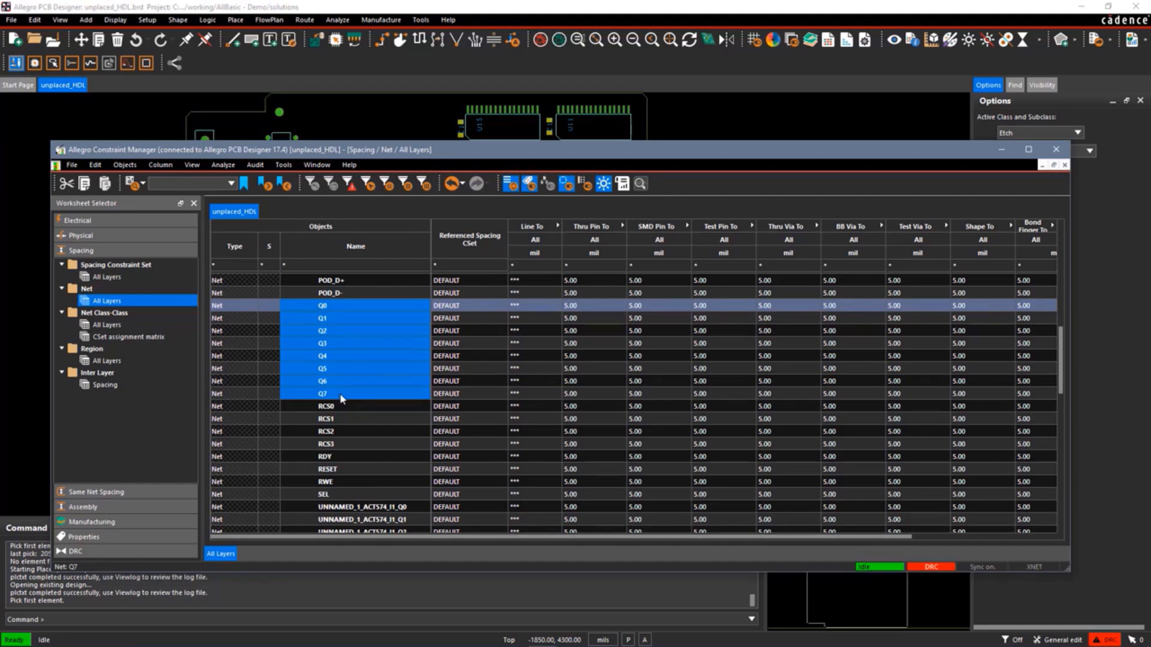
pyautogui.rightClick(343, 373)
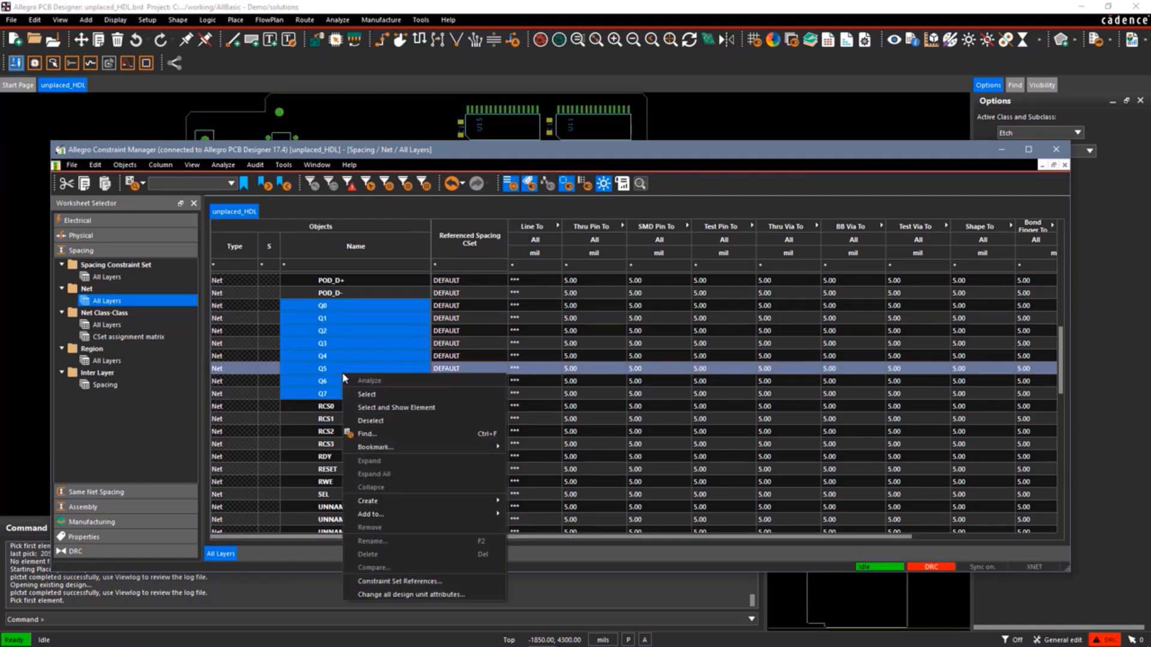
pyautogui.moveTo(410, 501)
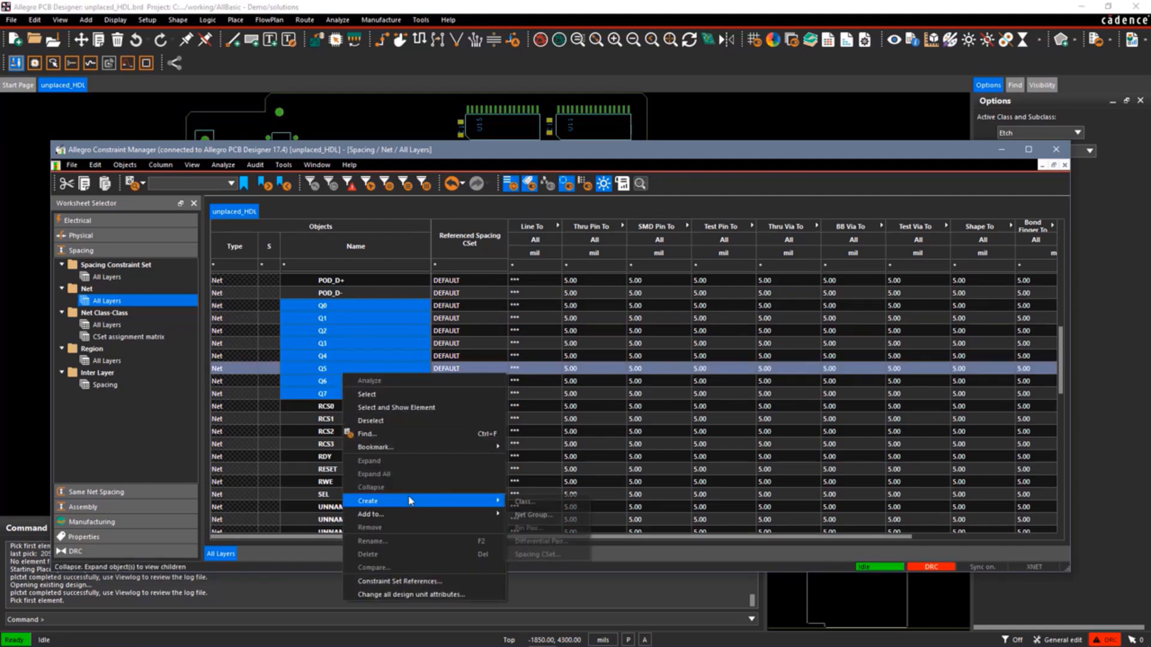
pyautogui.click(534, 502)
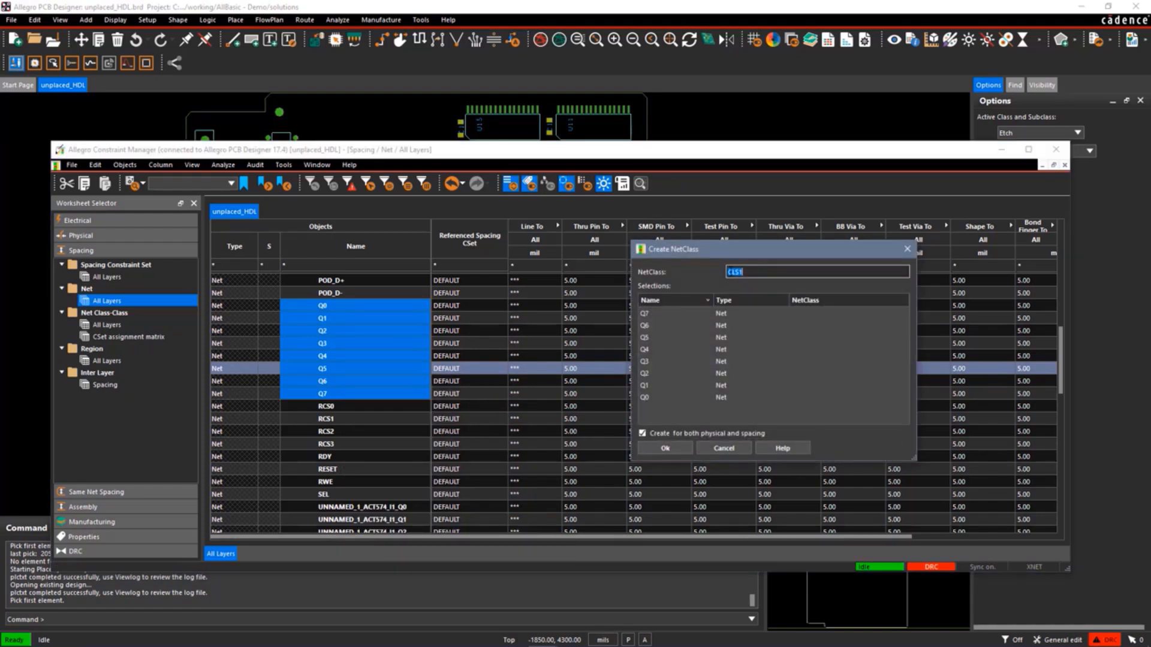
pyautogui.write('cnets')
pyautogui.click(663, 449)
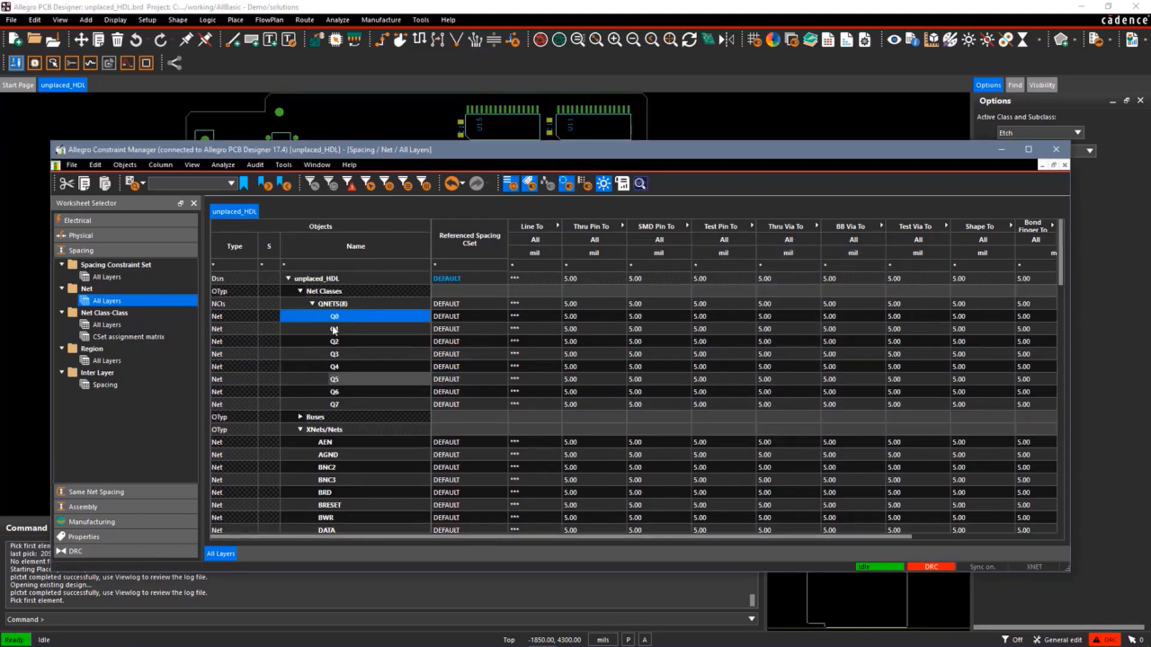
# Assign the 10MILSPACE spacing constraint set to the QNETS net class.
pyautogui.click(312, 304)
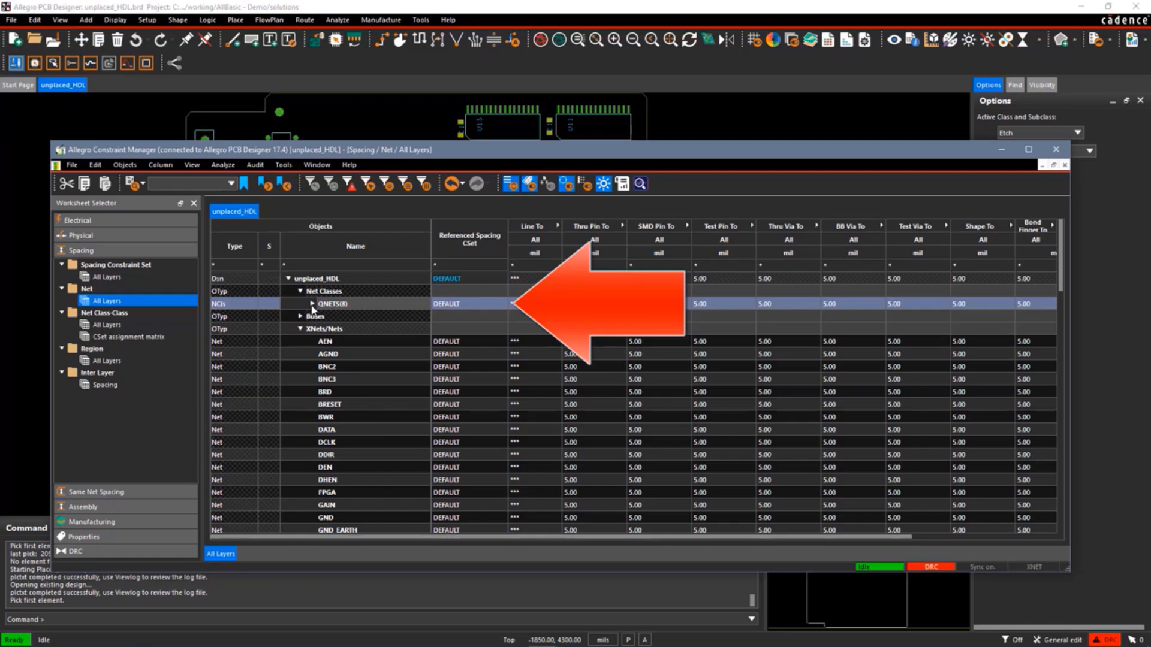
pyautogui.click(501, 308)
pyautogui.click(500, 303)
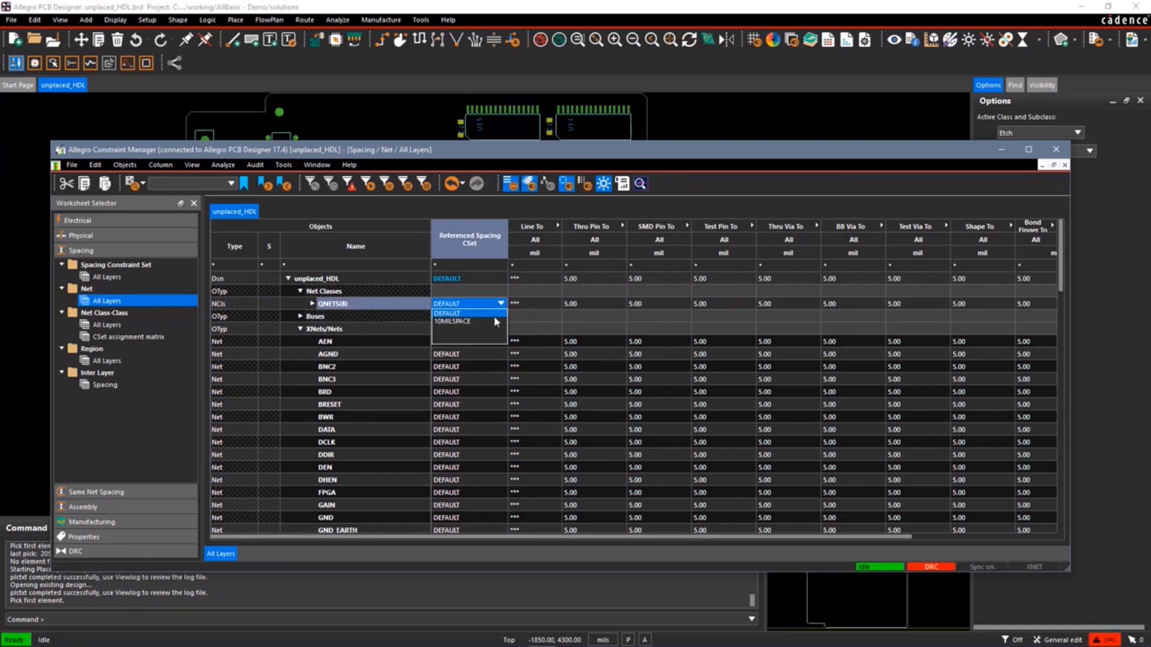
pyautogui.click(483, 322)
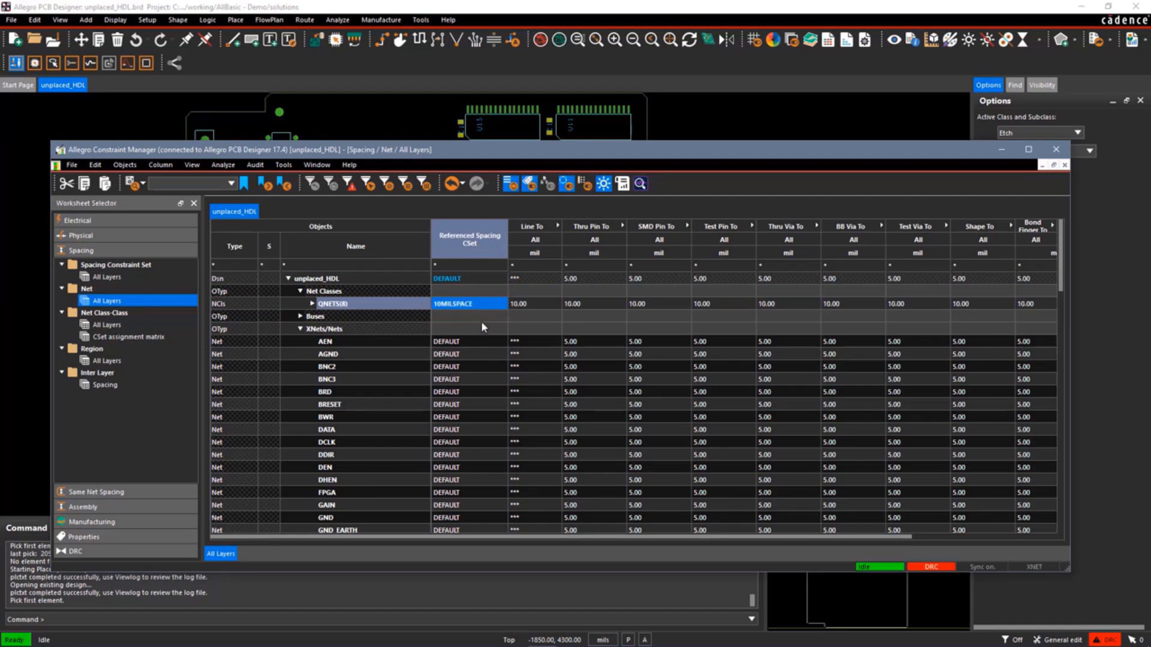
pyautogui.click(312, 303)
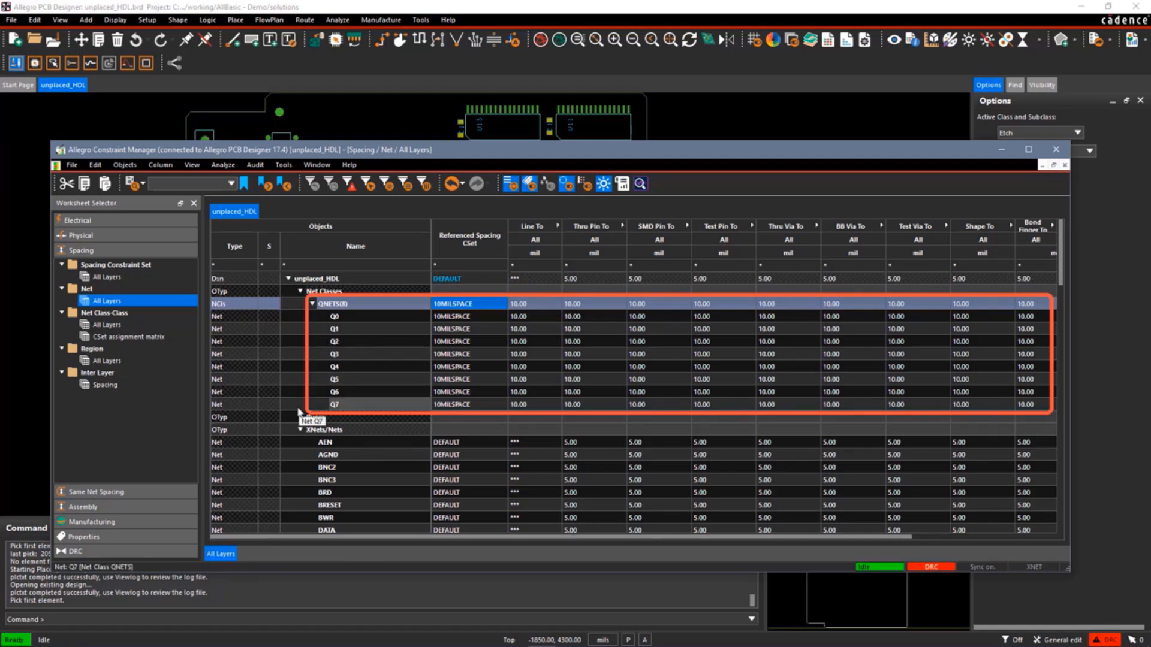
# Return to the board and route a trace on net Q0 from its pad to the Q0 transistor pin.
pyautogui.click(401, 87)
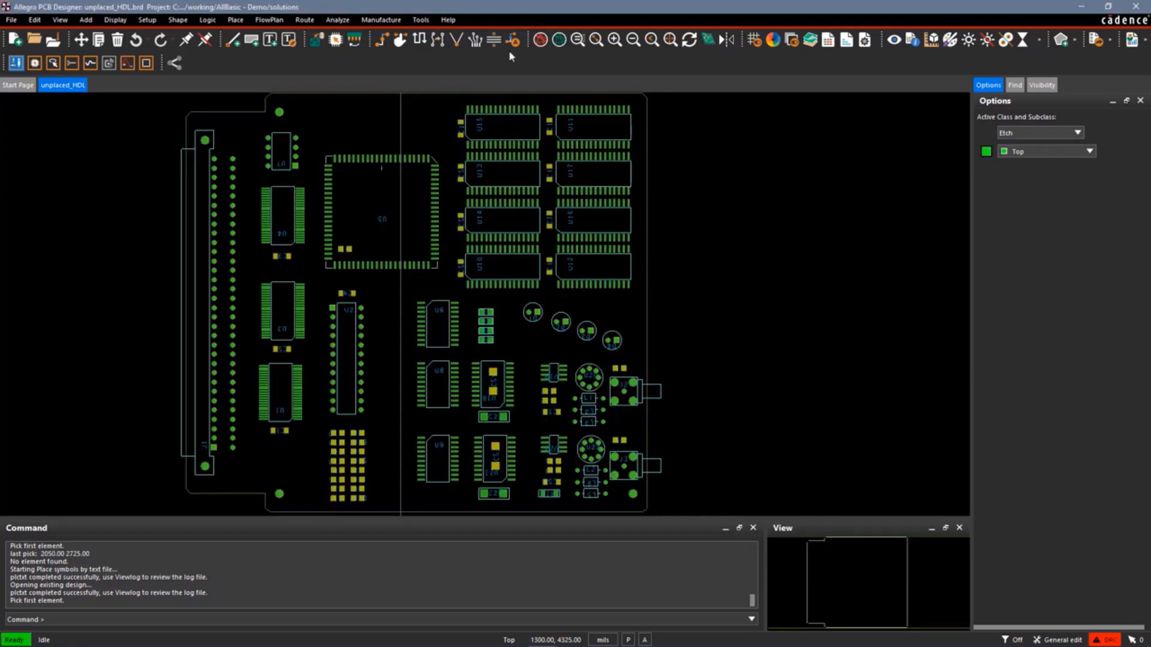
pyautogui.click(578, 40)
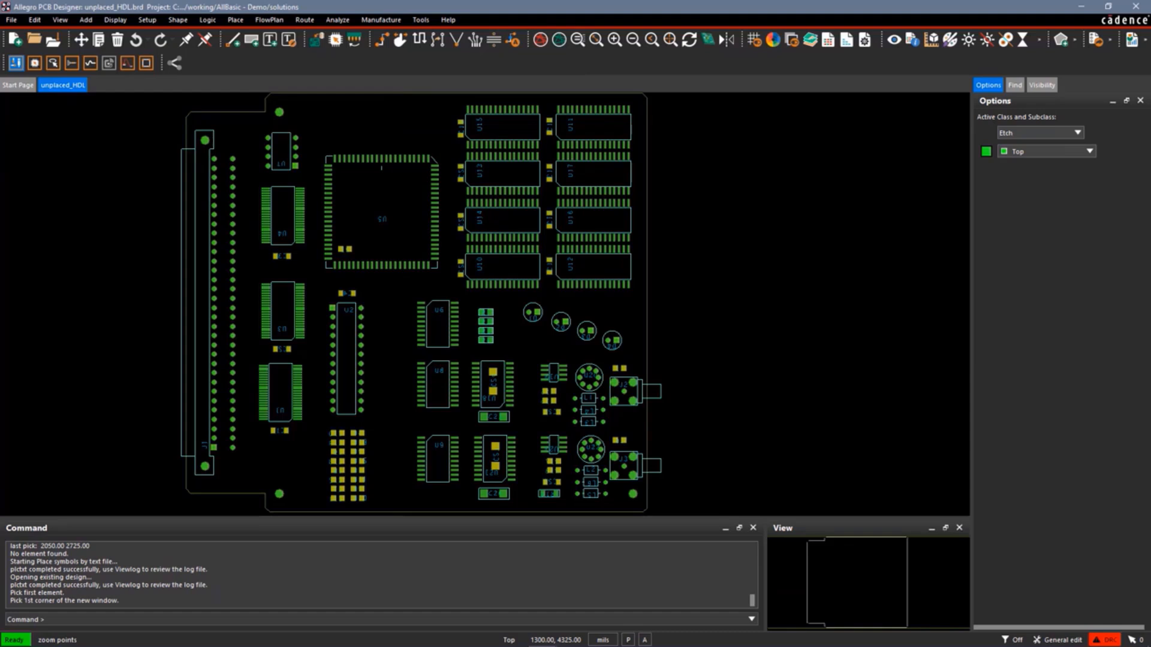
pyautogui.click(451, 351)
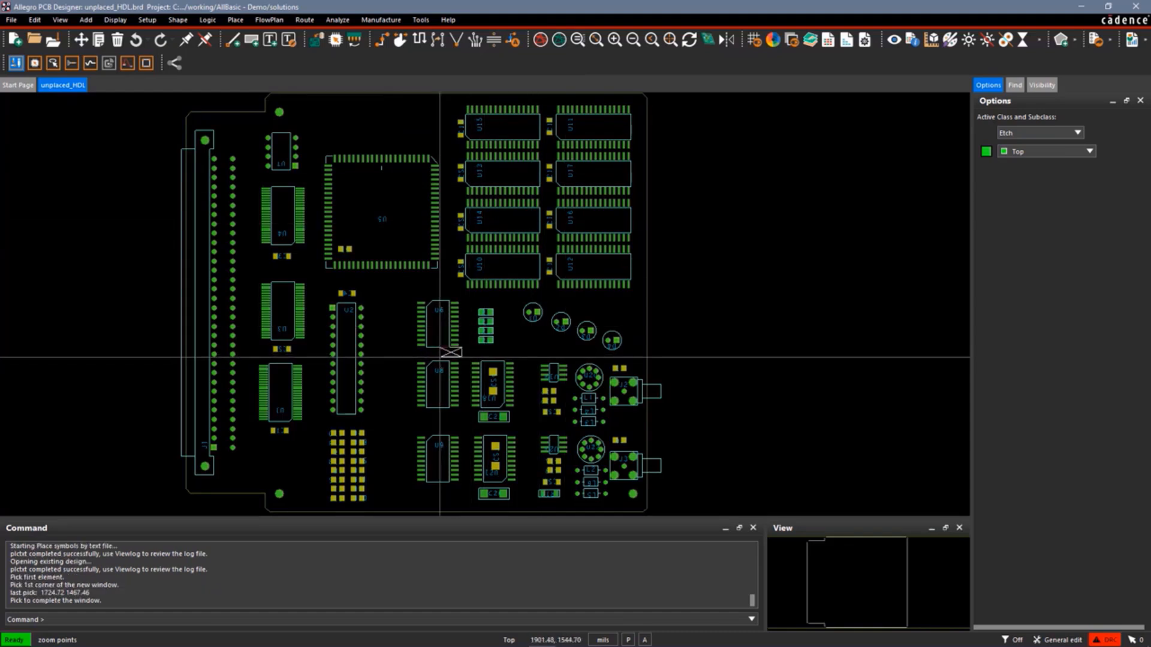
pyautogui.click(504, 333)
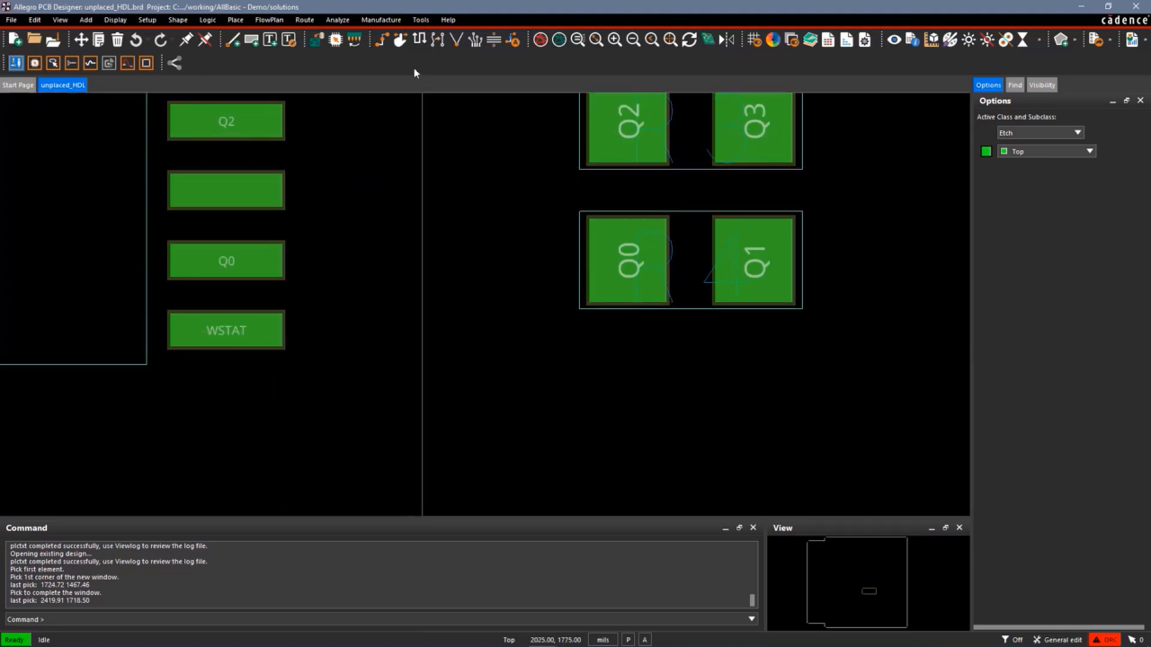
pyautogui.click(381, 40)
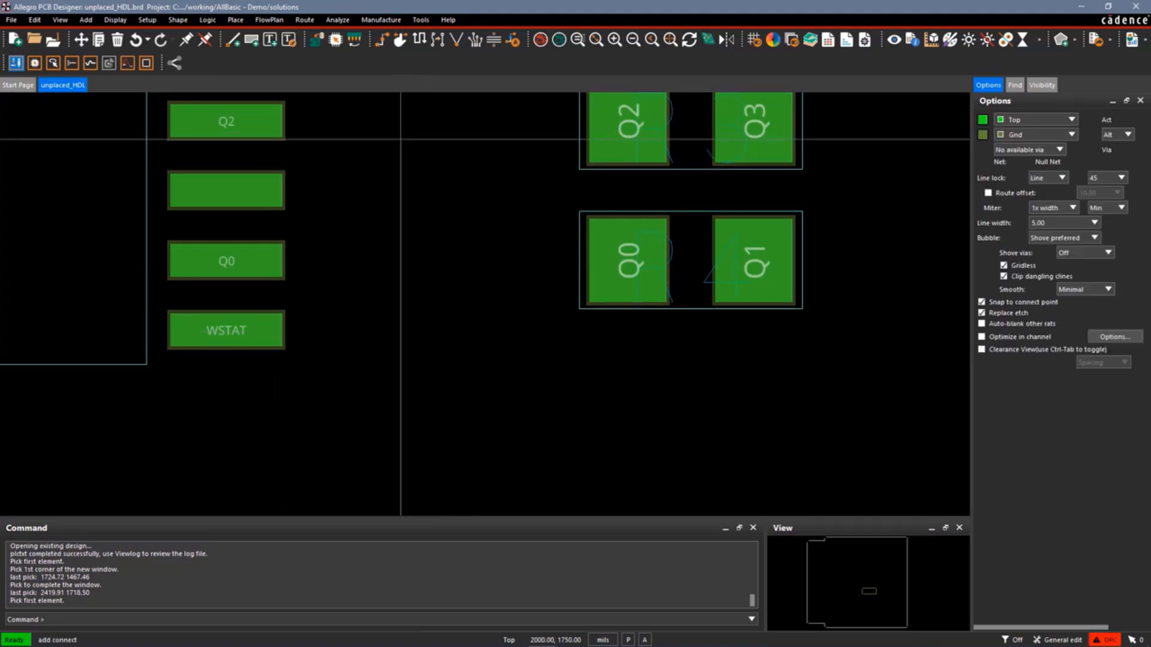
pyautogui.click(242, 262)
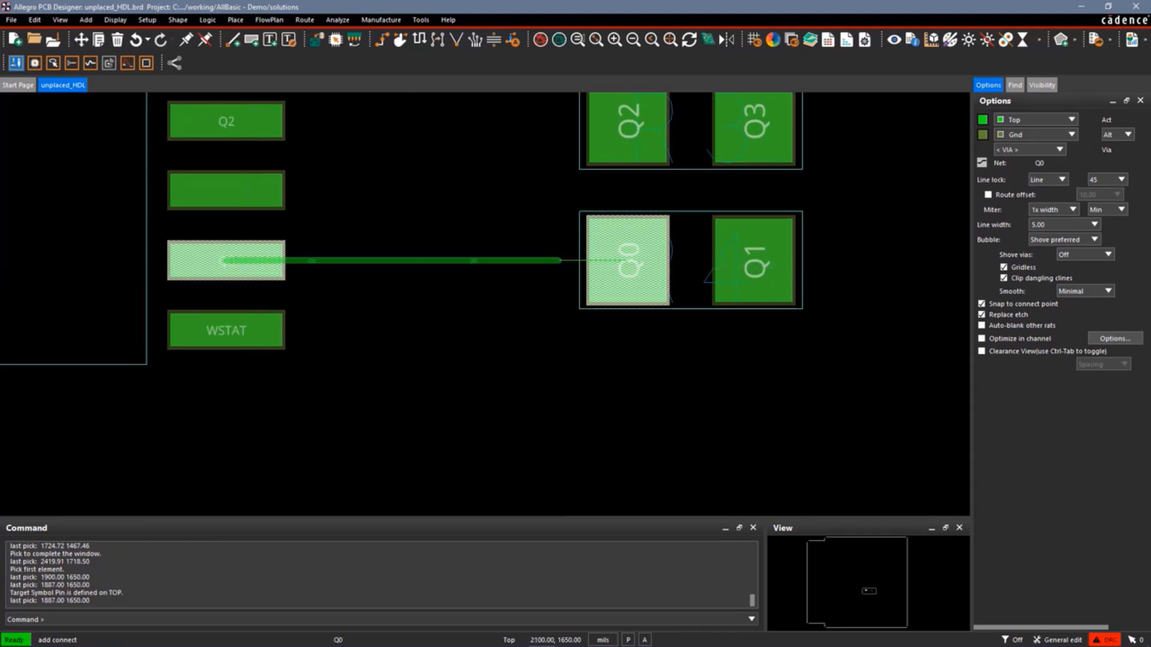
pyautogui.click(616, 263)
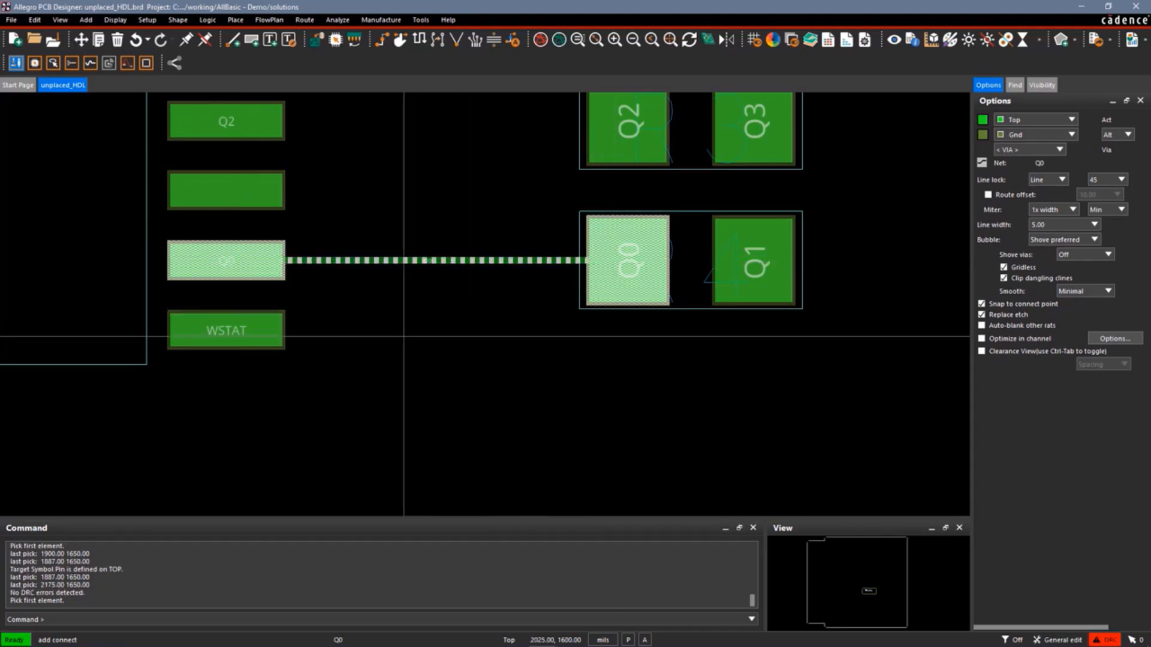
# Route a trace on net WSTAT from its pad up past the Q0 trace, then end the routing command.
pyautogui.click(235, 330)
pyautogui.click(385, 279)
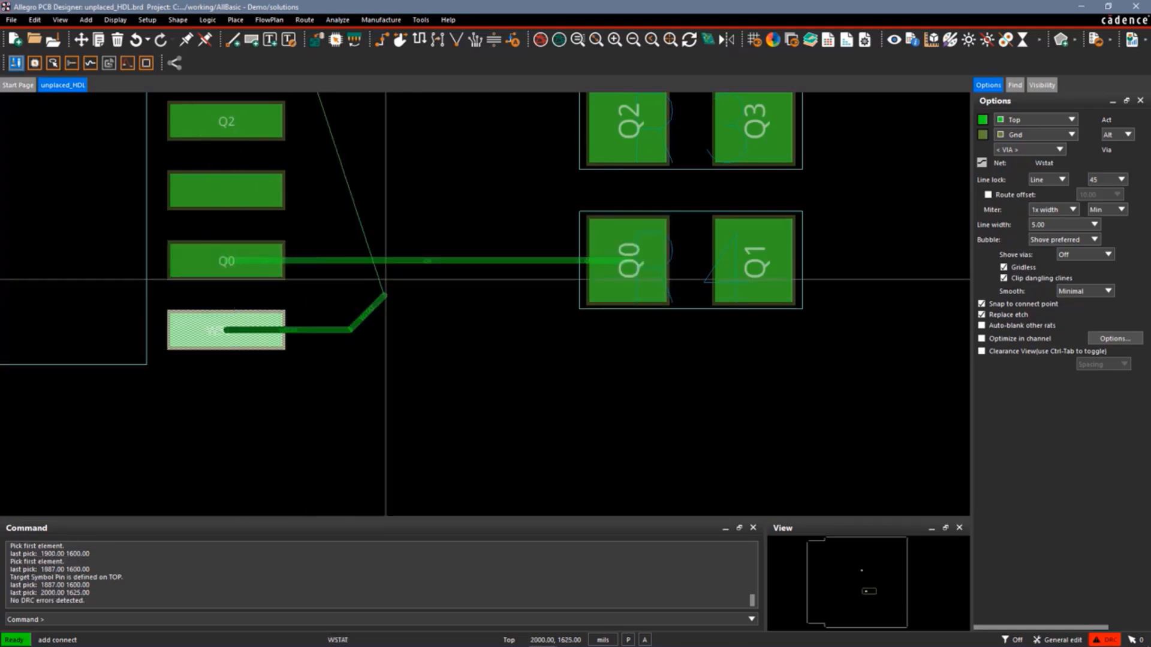
pyautogui.click(418, 235)
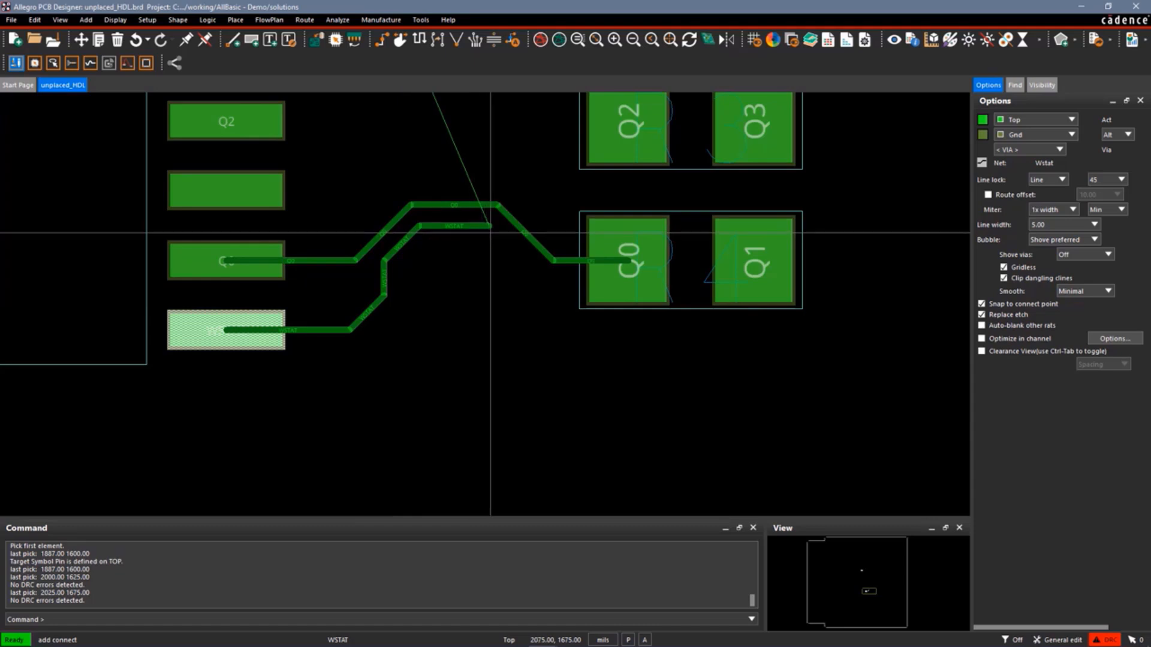
pyautogui.click(491, 232)
pyautogui.rightClick(492, 233)
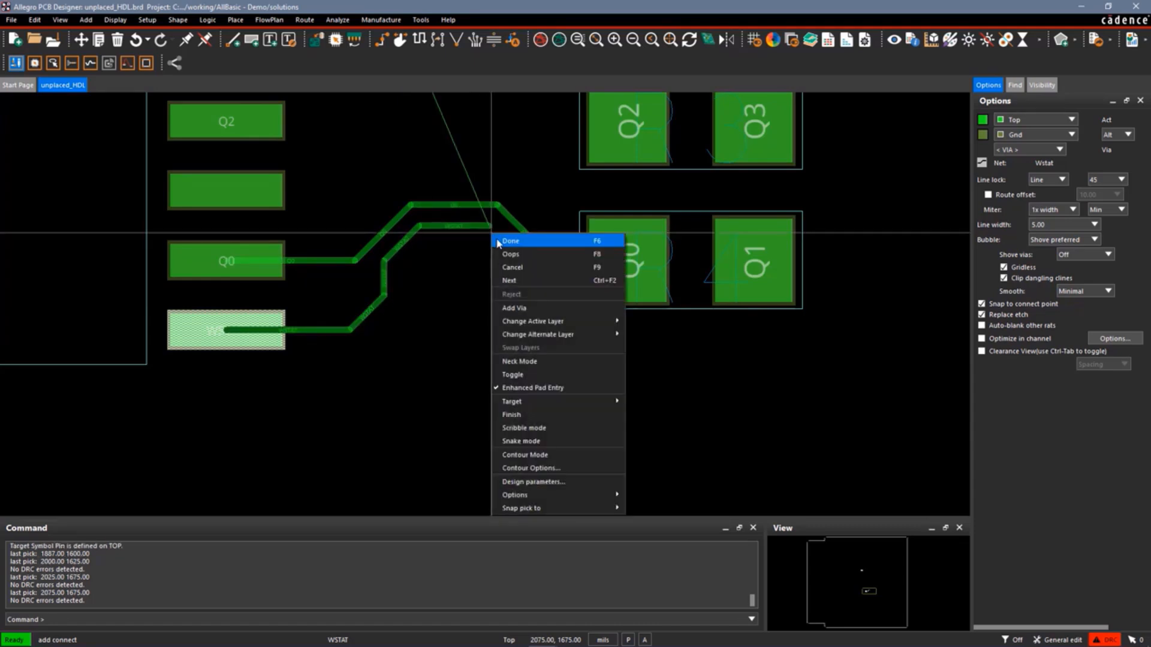
pyautogui.click(510, 241)
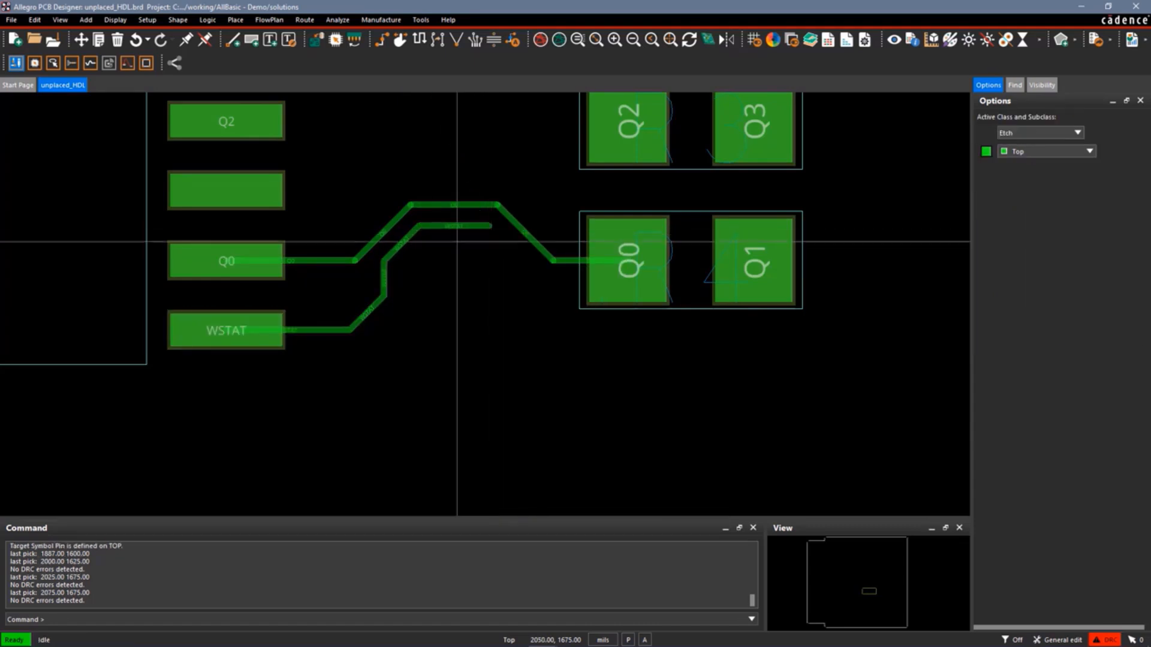
# Measure the air gap between the WSTAT trace segment and the Q0 trace segment above it.
pyautogui.click(115, 20)
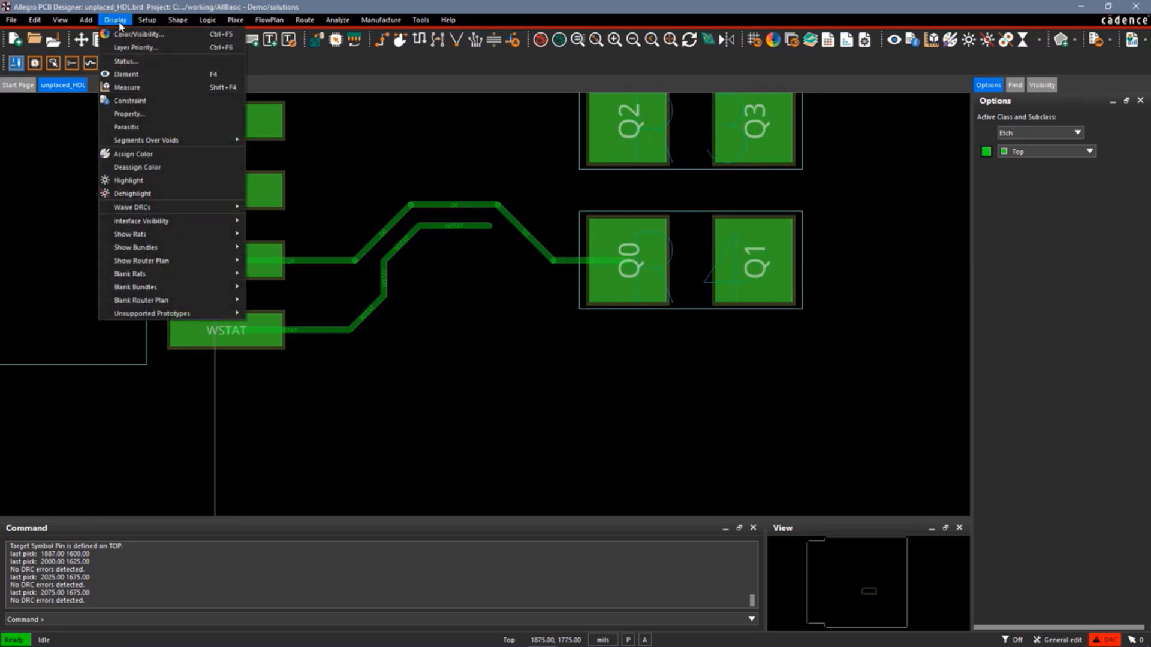
pyautogui.click(147, 88)
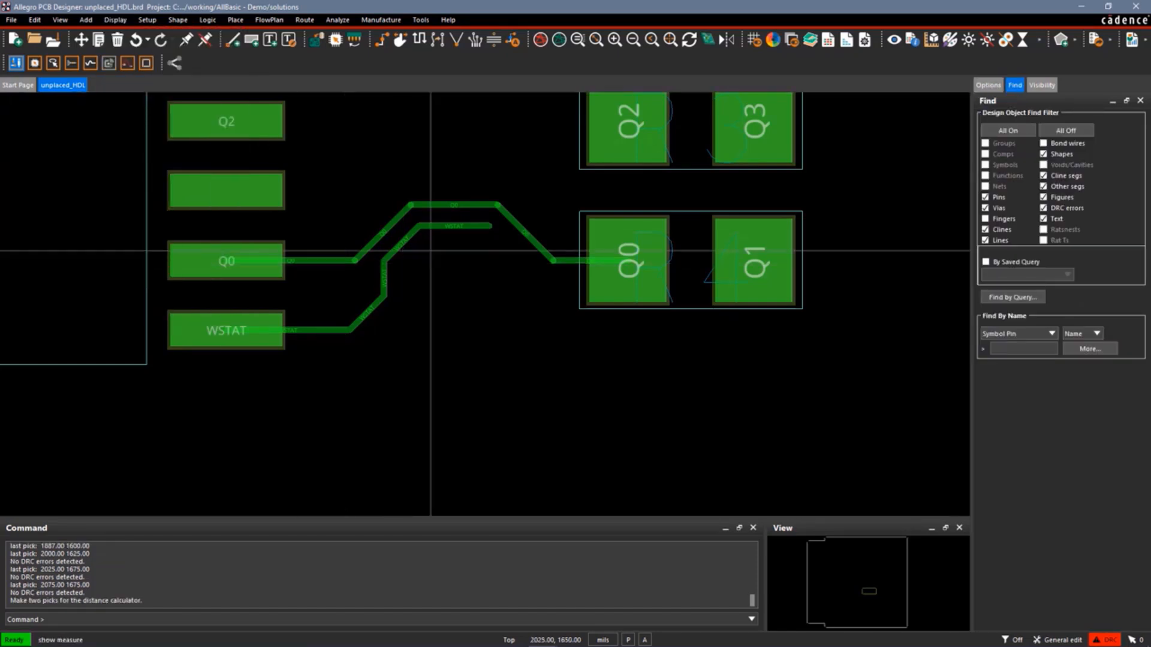
pyautogui.click(453, 225)
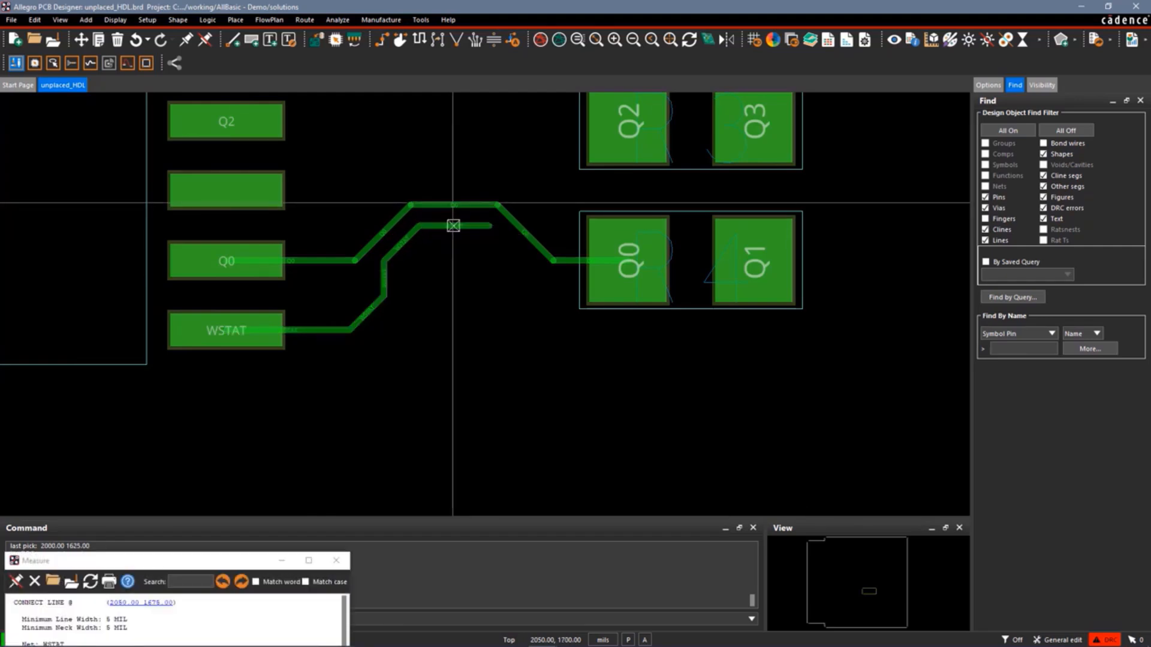
pyautogui.click(454, 205)
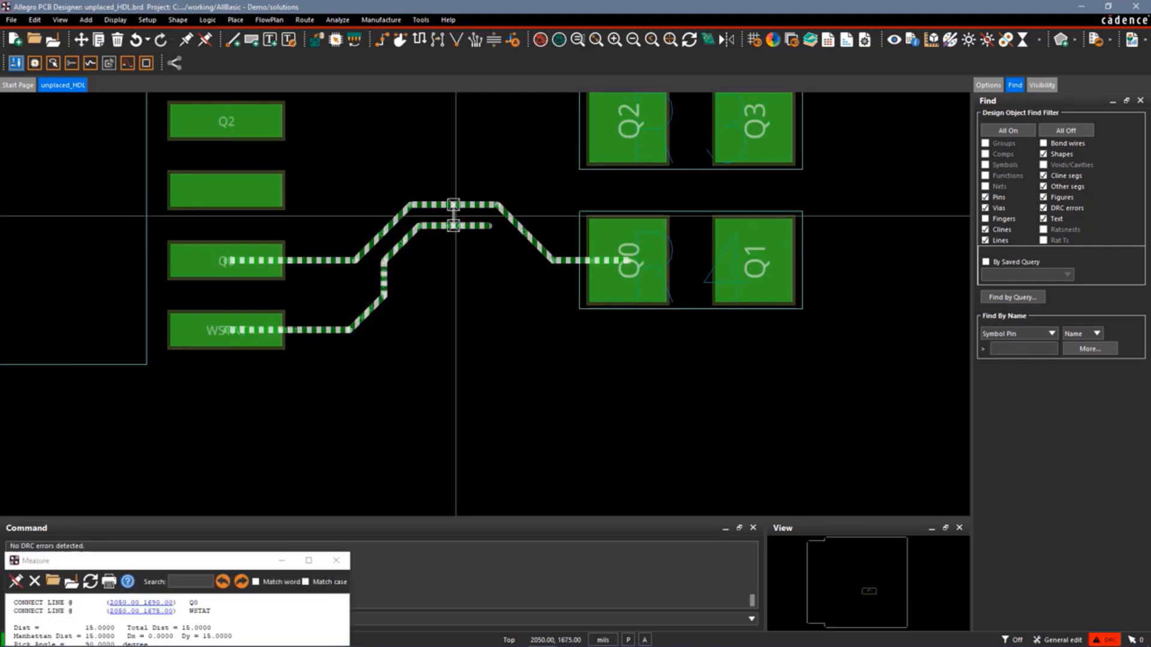
pyautogui.moveTo(251, 562); pyautogui.dragTo(430, 346)
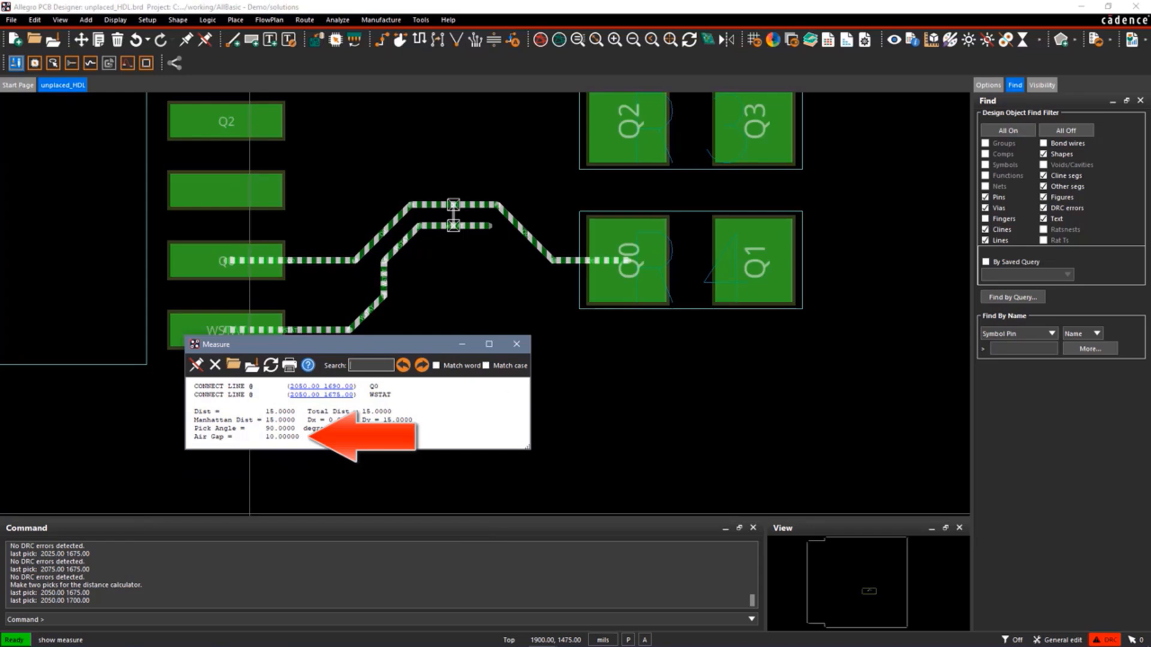
pyautogui.rightClick(580, 396)
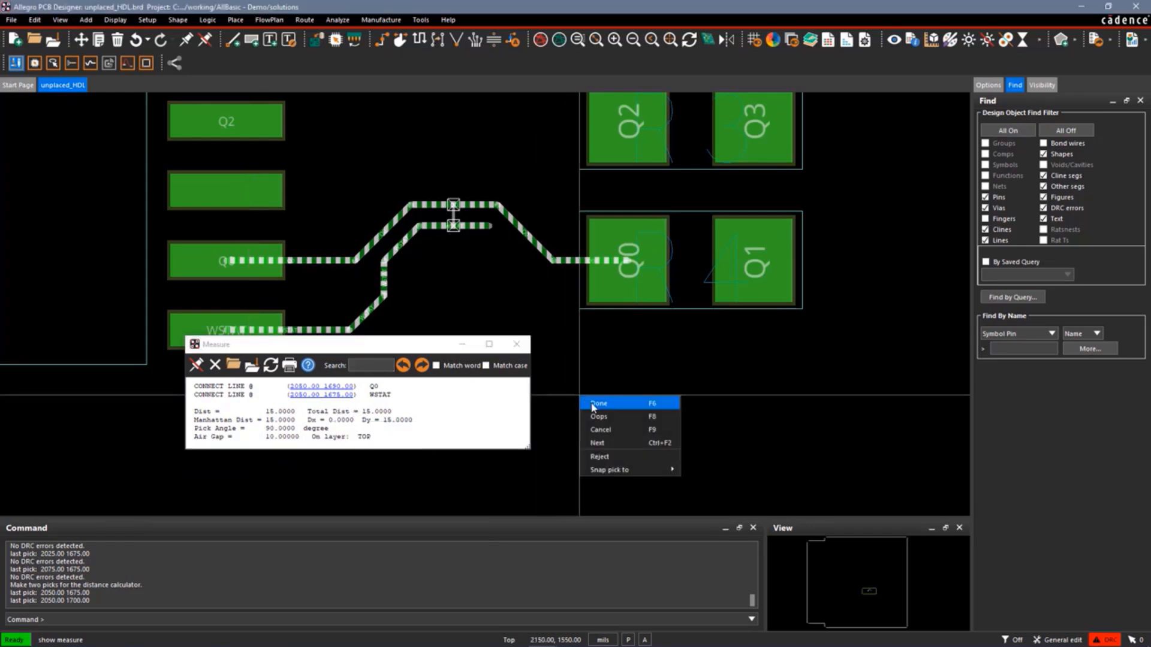
pyautogui.click(593, 406)
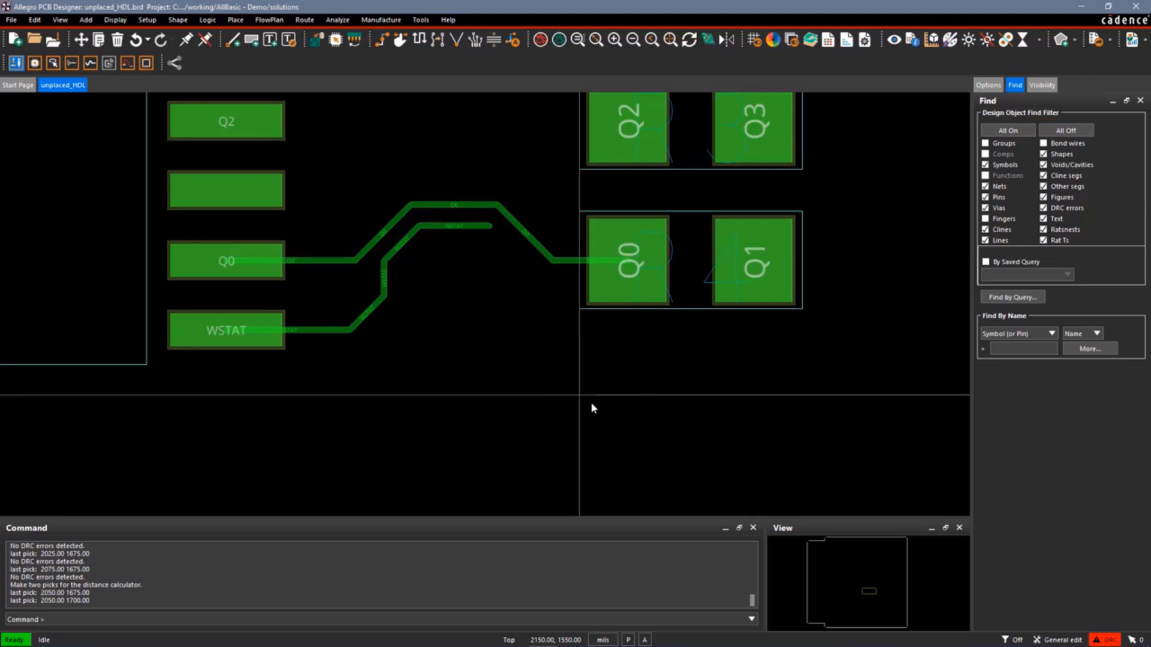
# Switch to Constraint Manager's net spacing worksheet and open the referenced spacing CSet choice for net AEN.
pyautogui.hotkey('alt', 'Tab')
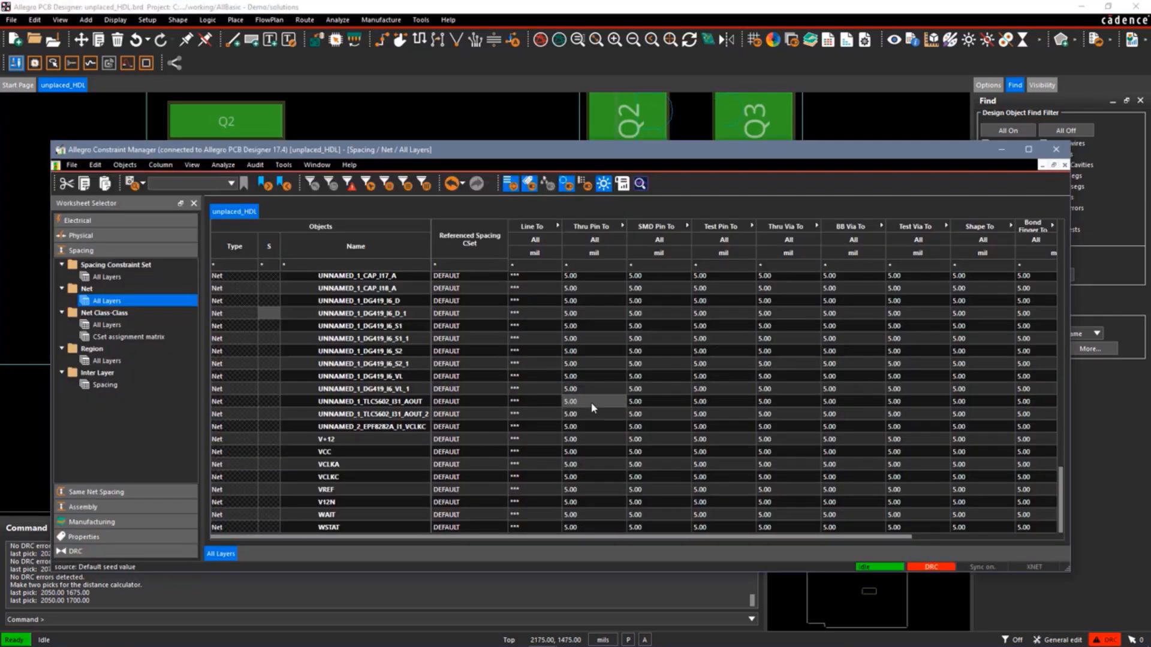
pyautogui.scroll(15, 581, 400)
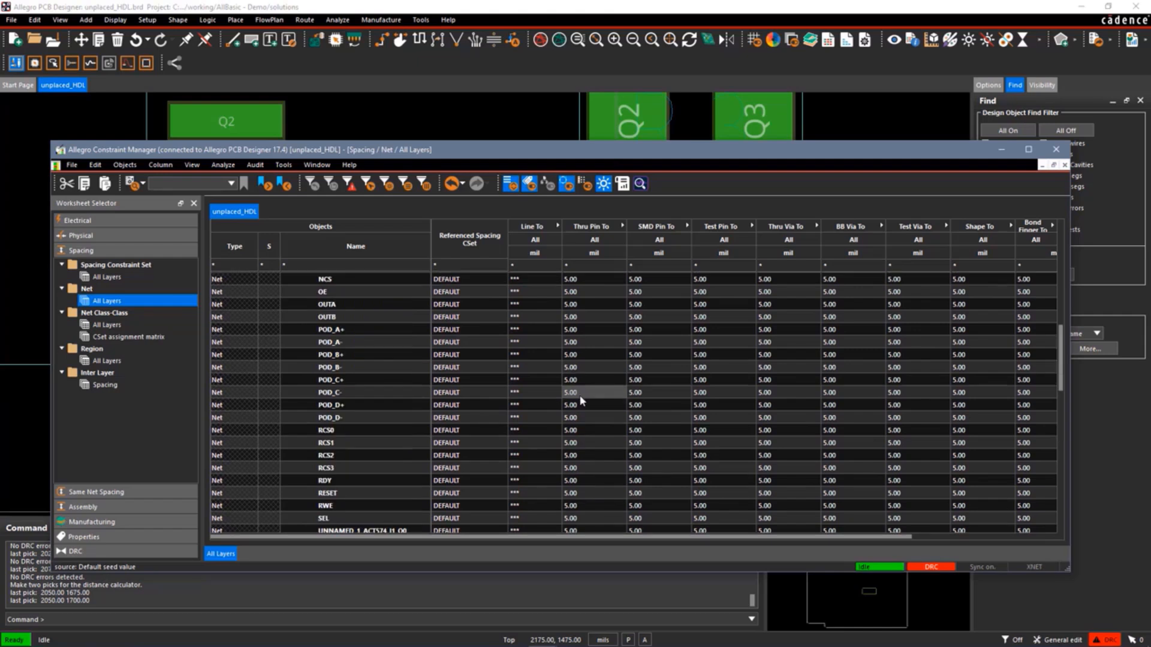
pyautogui.scroll(10, 580, 398)
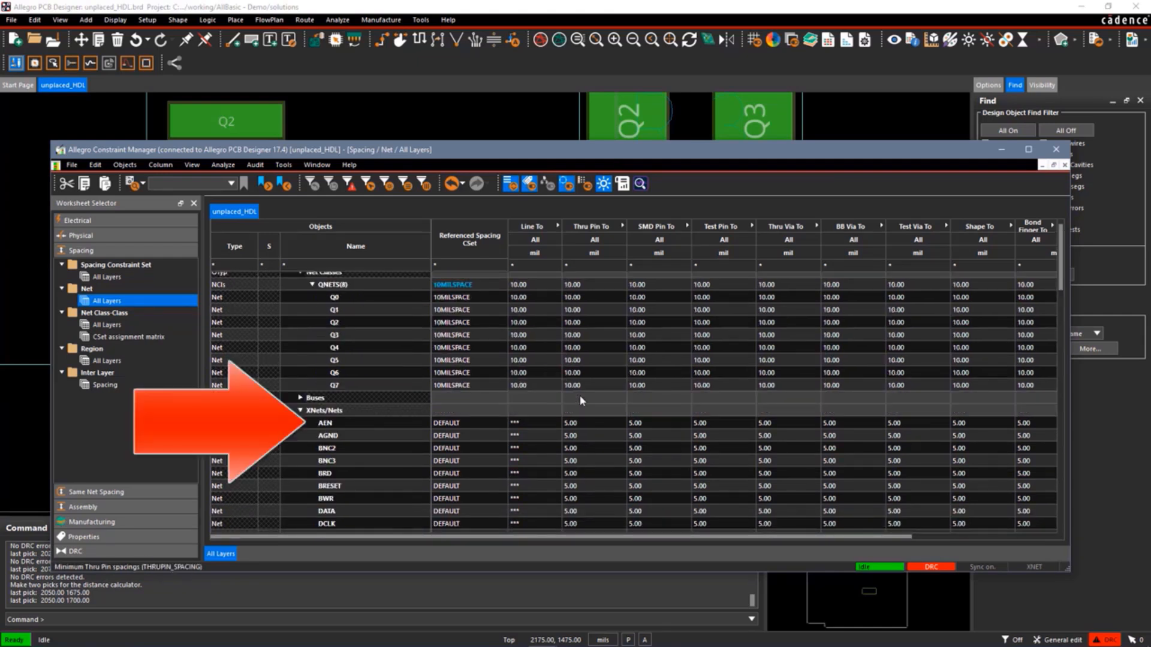
pyautogui.click(496, 428)
pyautogui.click(482, 441)
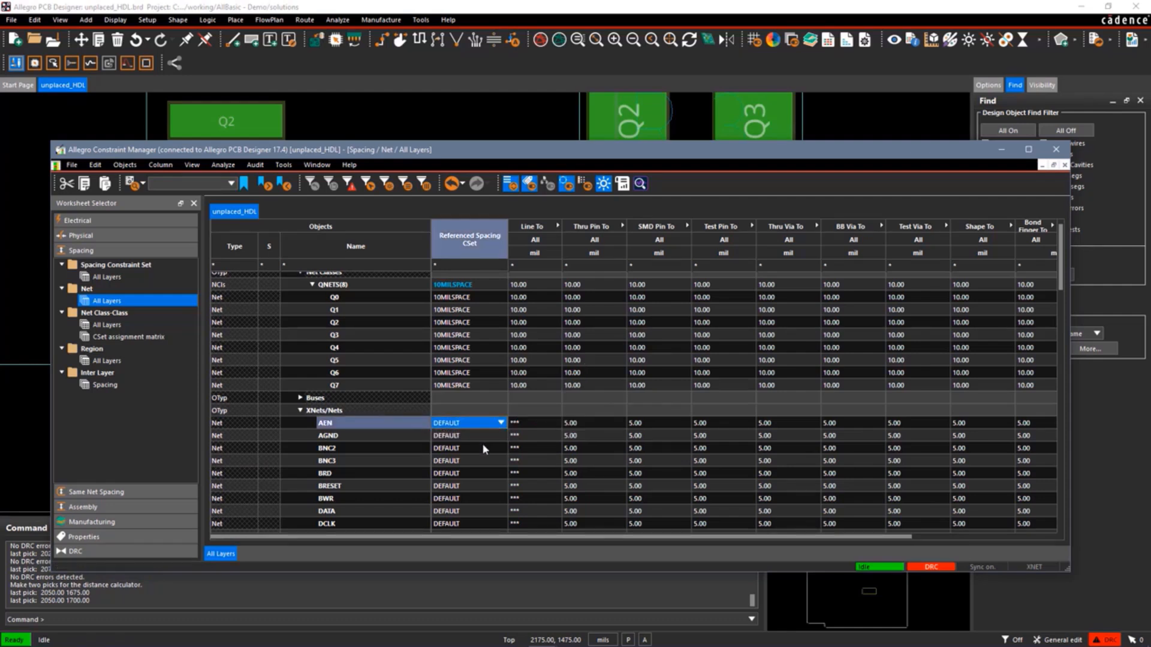